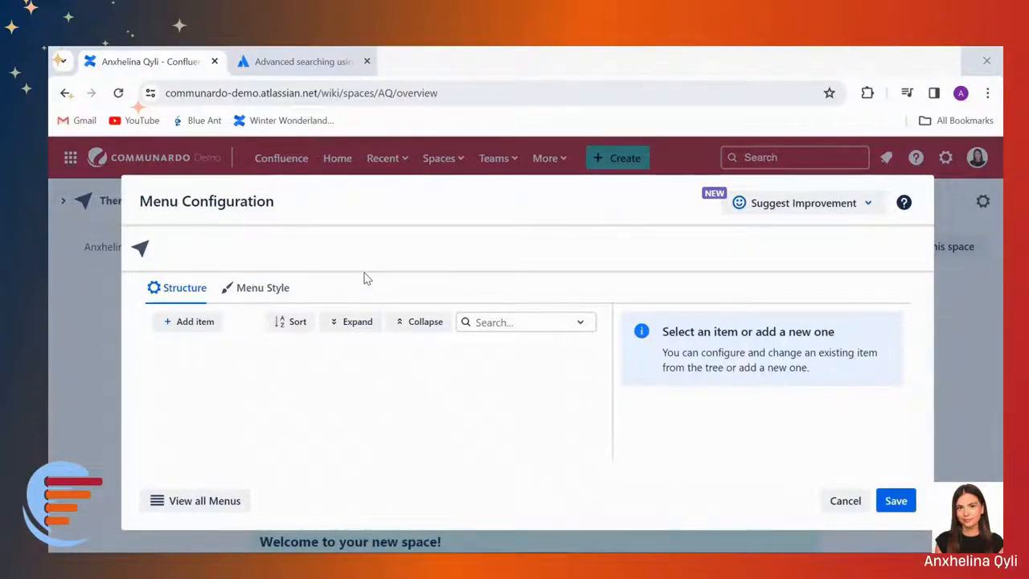
- Add a folder named "Demo Files" to the menu structure
{"action": "left_click", "coordinate": [194, 323]}
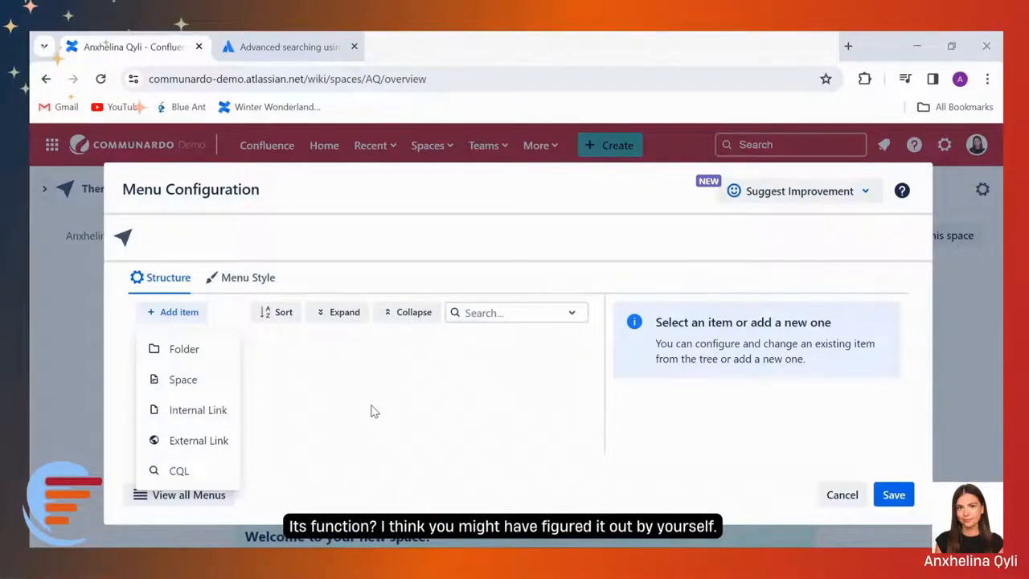
{"action": "left_click", "coordinate": [175, 352]}
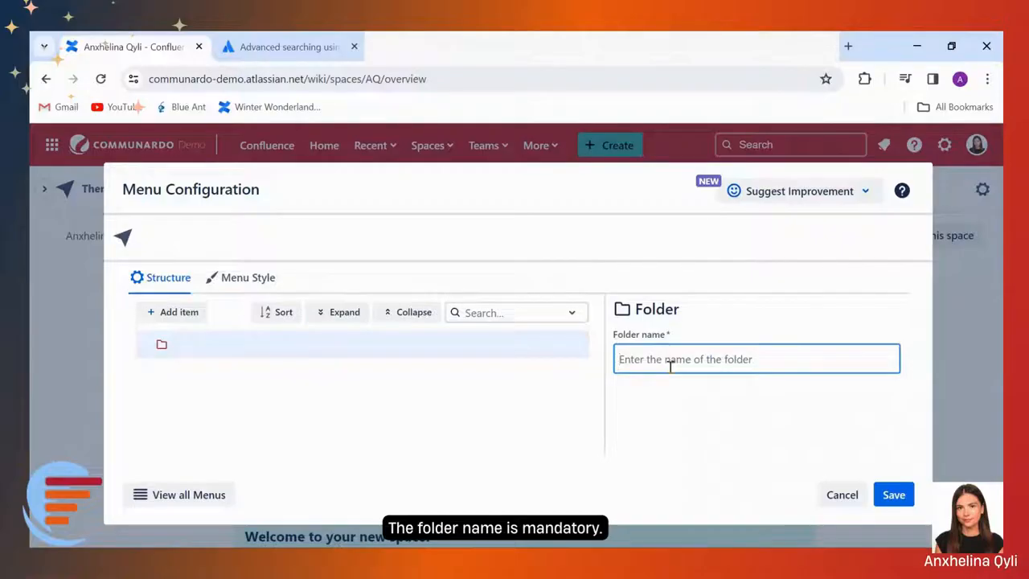
{"action": "type", "text": "Dem"}
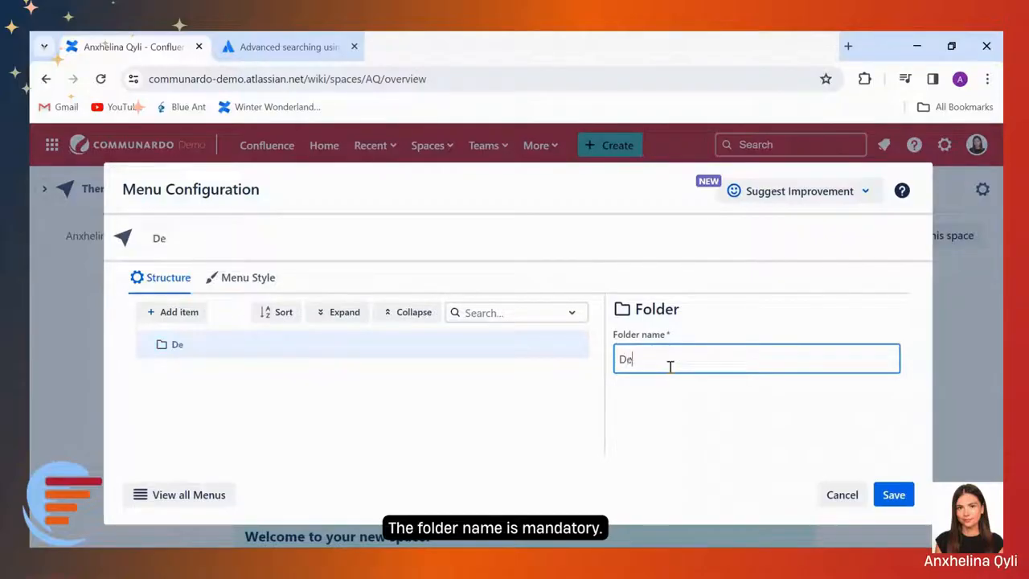
{"action": "type", "text": "o Fil"}
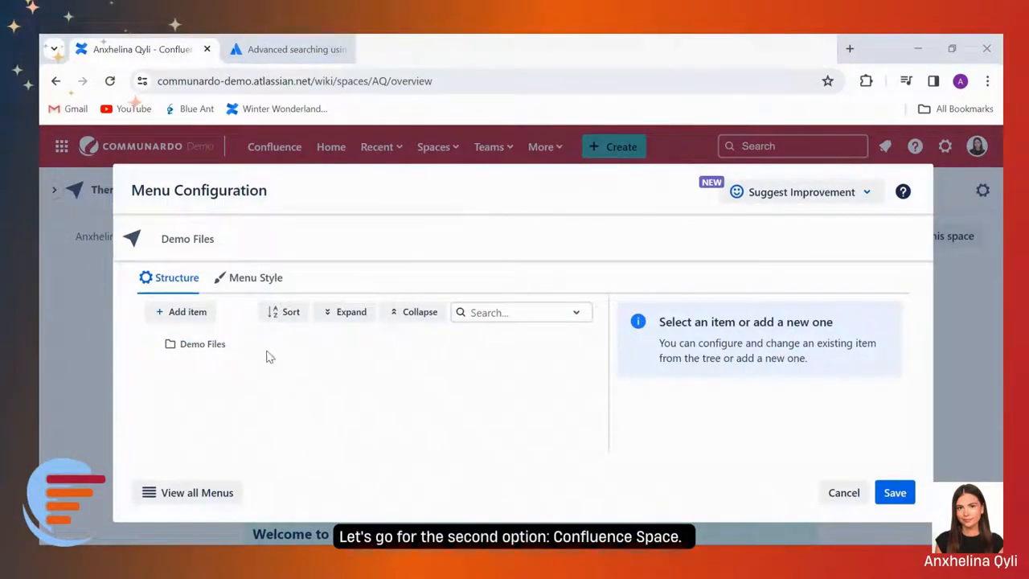
- Add a space item to the menu that links to the Communardo Products space
{"action": "left_click", "coordinate": [177, 311]}
{"action": "left_click", "coordinate": [191, 378]}
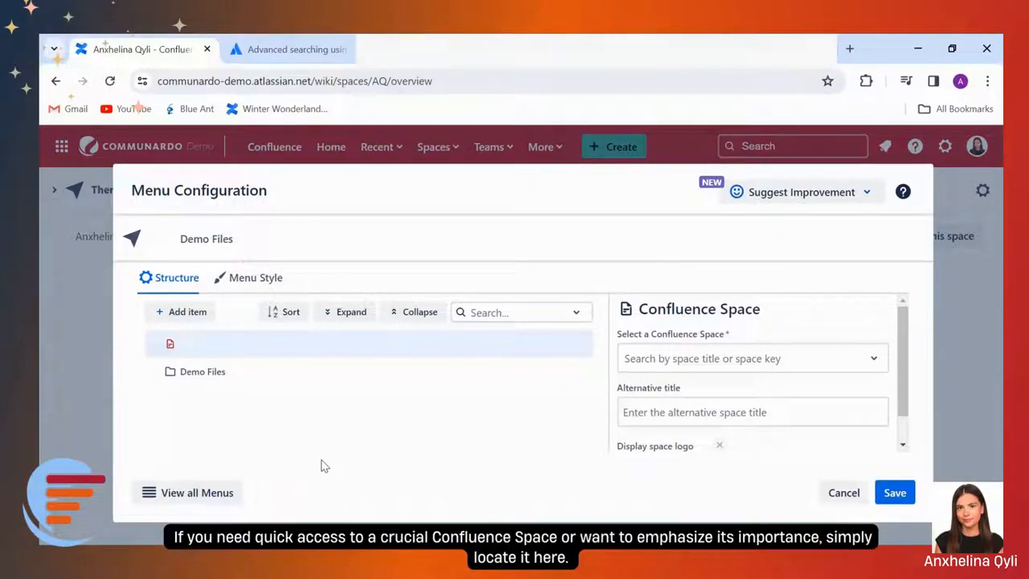
{"action": "left_click", "coordinate": [707, 354]}
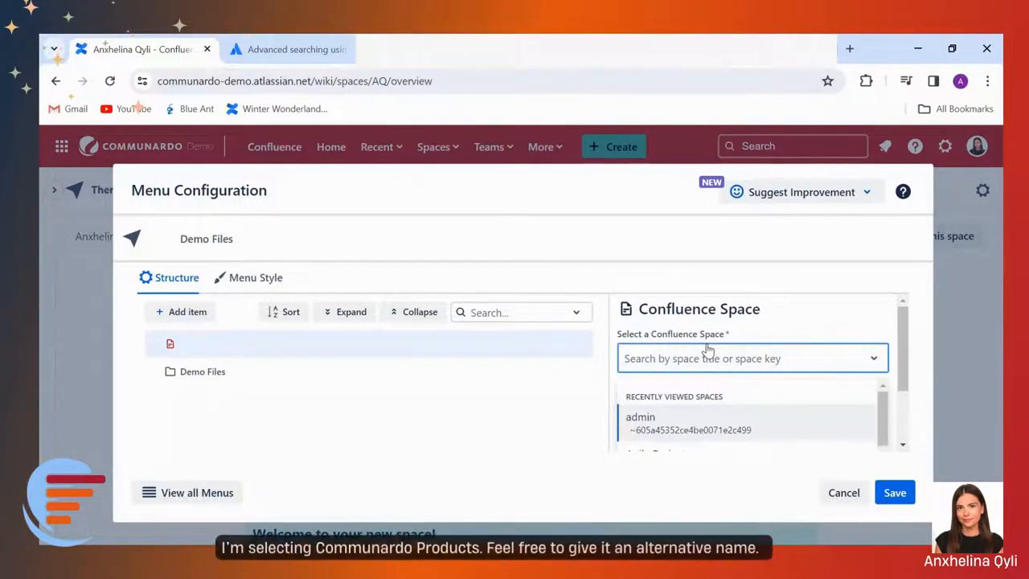
{"action": "type", "text": "commun"}
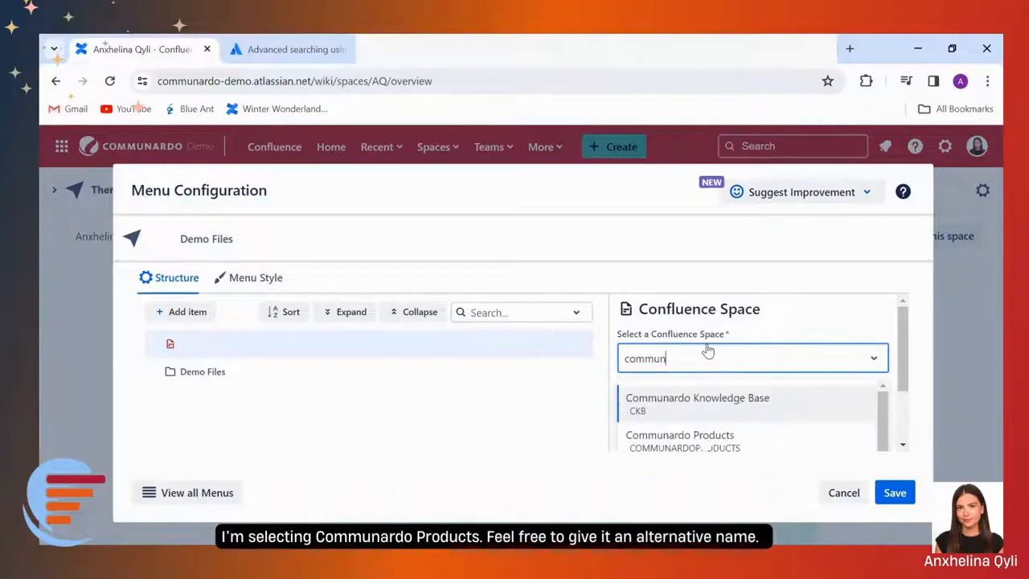
{"action": "type", "text": "ard"}
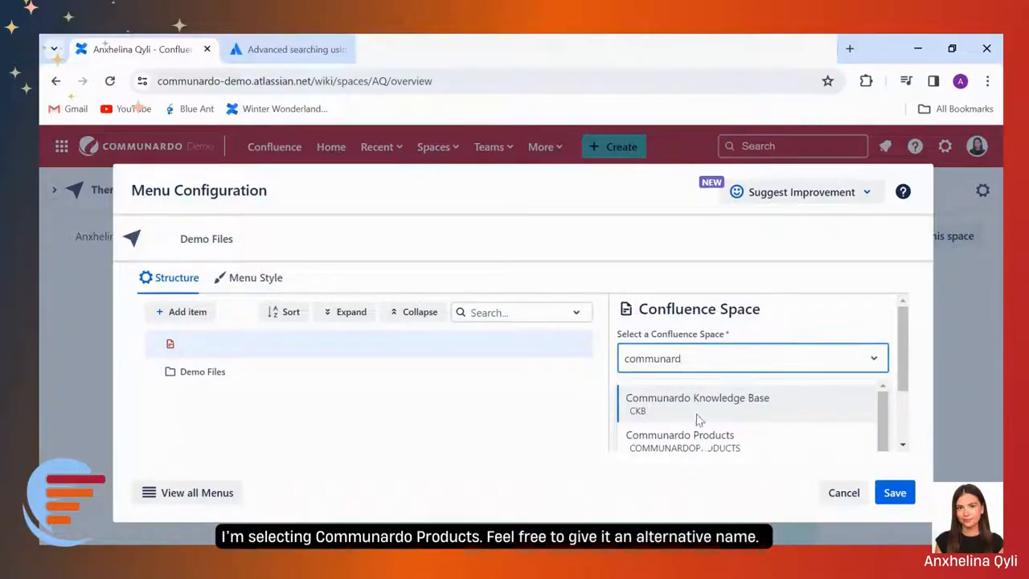
{"action": "left_click", "coordinate": [658, 441]}
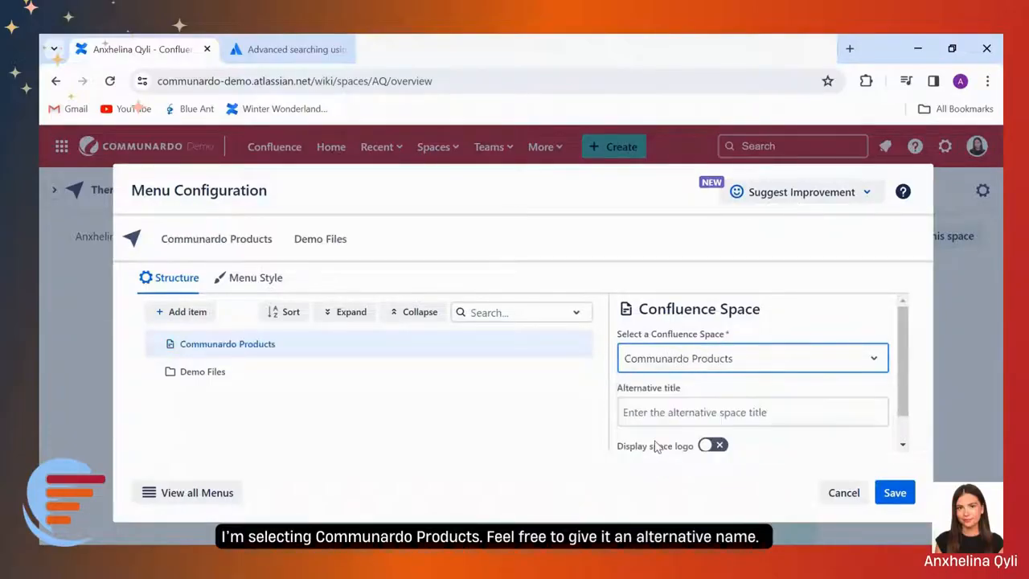
- Give the Communardo Products item the alternative title "Products" and turn on its space logo display
{"action": "scroll", "coordinate": [659, 399], "scroll_direction": "down", "scroll_amount": 1}
{"action": "left_click", "coordinate": [664, 379]}
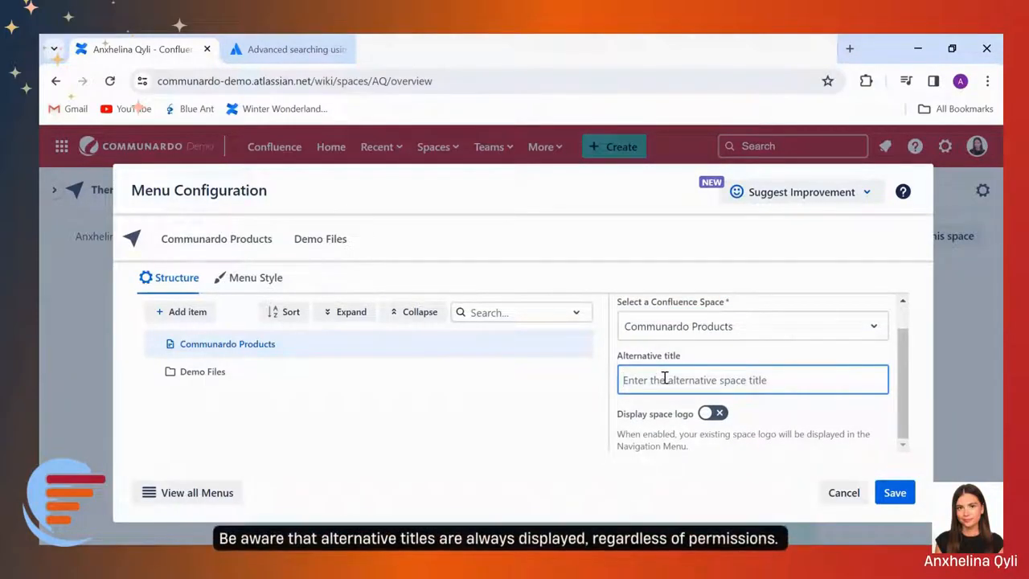
{"action": "type", "text": "Pr"}
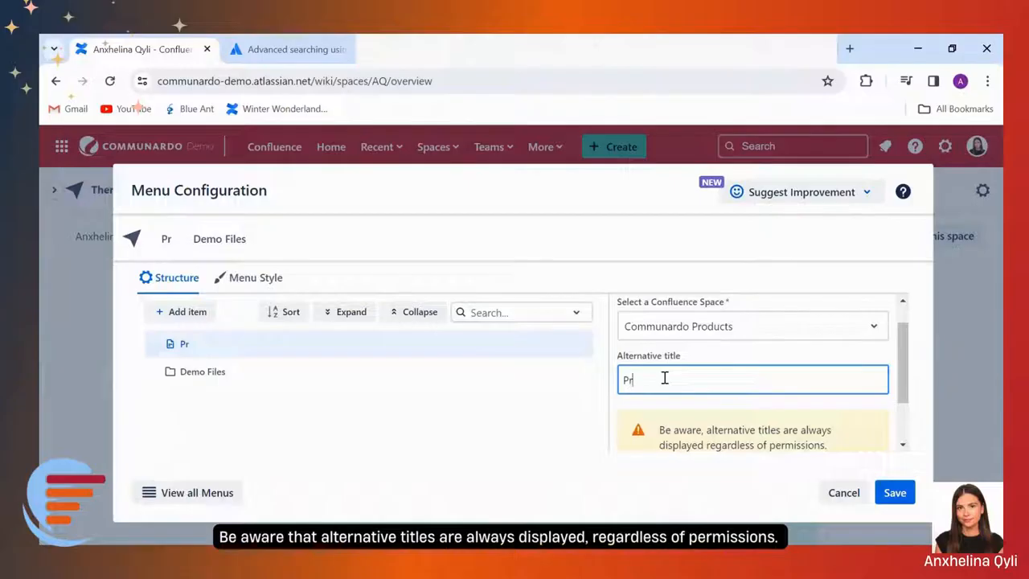
{"action": "type", "text": "oducts"}
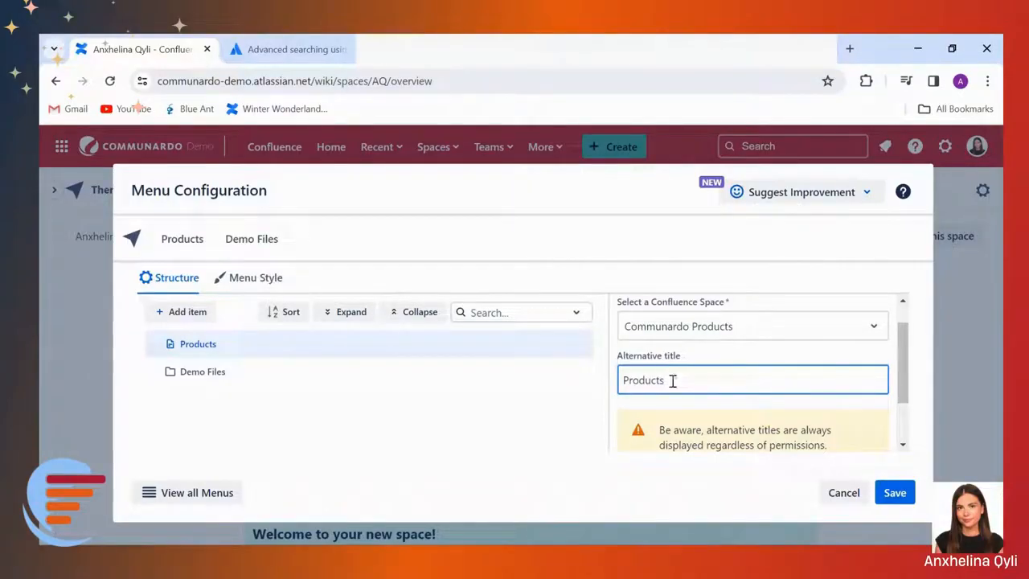
{"action": "scroll", "coordinate": [679, 383], "scroll_direction": "down", "scroll_amount": 2}
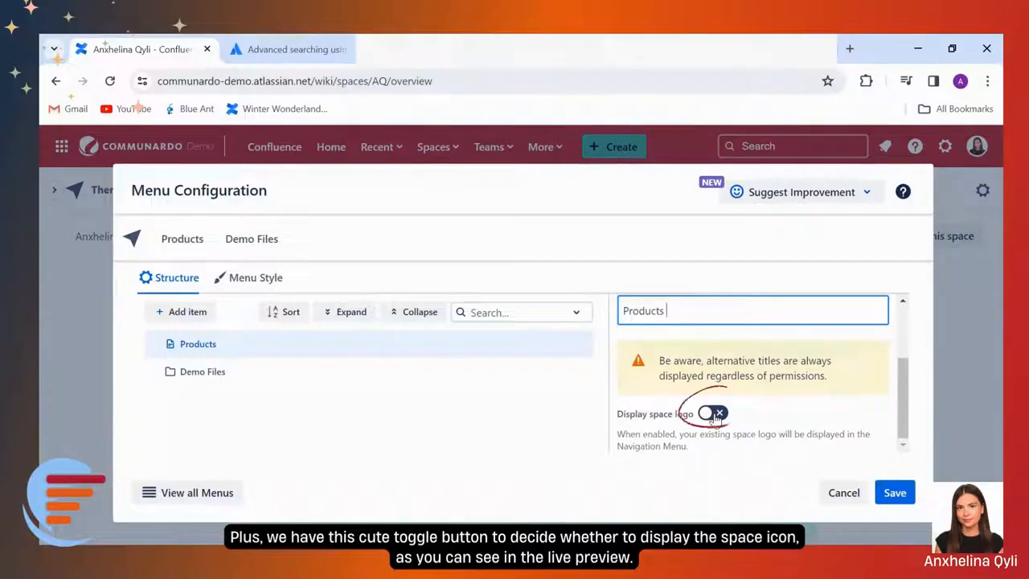
{"action": "left_click", "coordinate": [712, 413]}
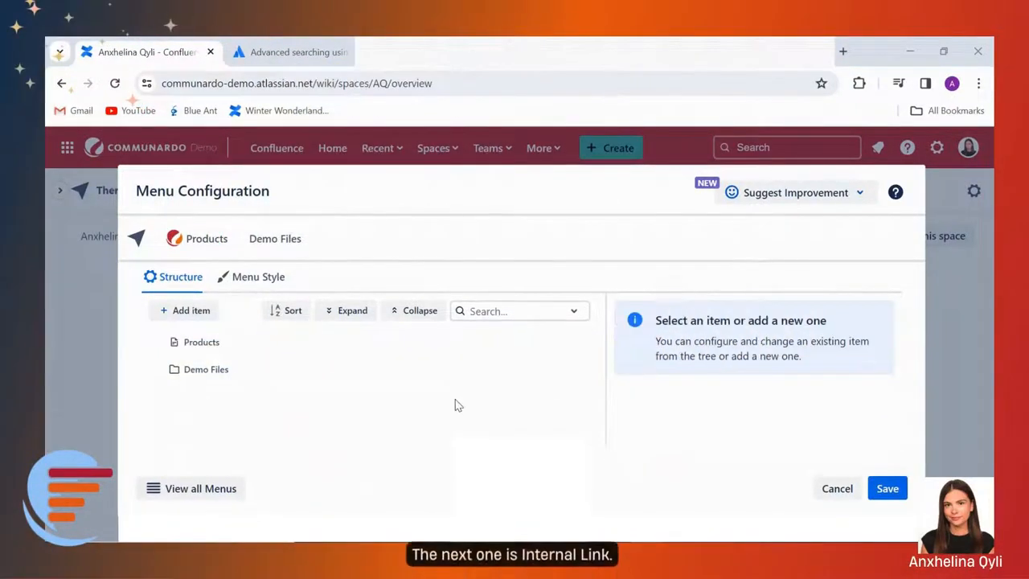
- Add an internal link item pointing to the page "Communardo Summer Party 2024"
{"action": "left_click", "coordinate": [191, 314]}
{"action": "left_click", "coordinate": [217, 415]}
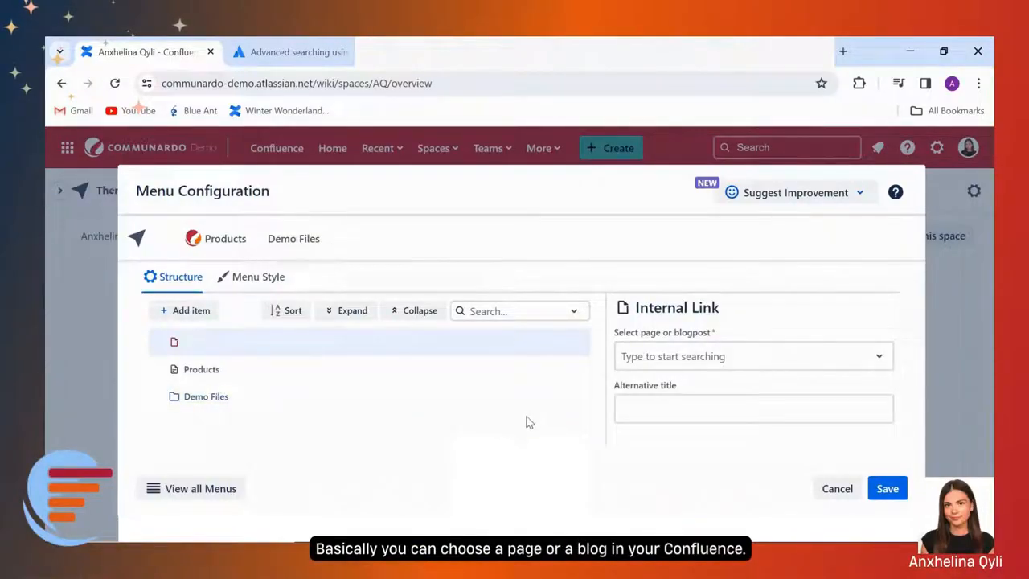
{"action": "left_click", "coordinate": [693, 354]}
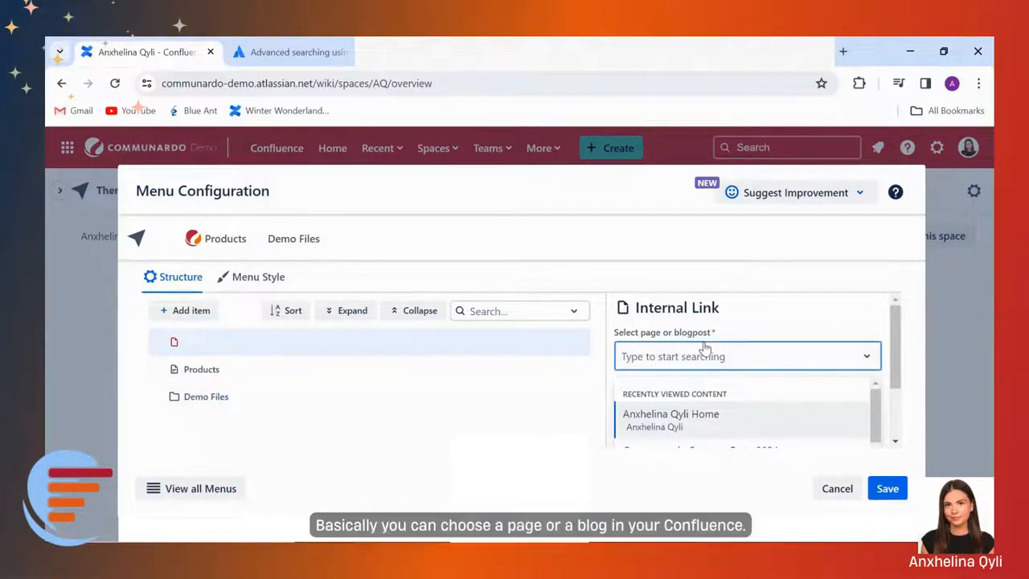
{"action": "type", "text": "communardo summ"}
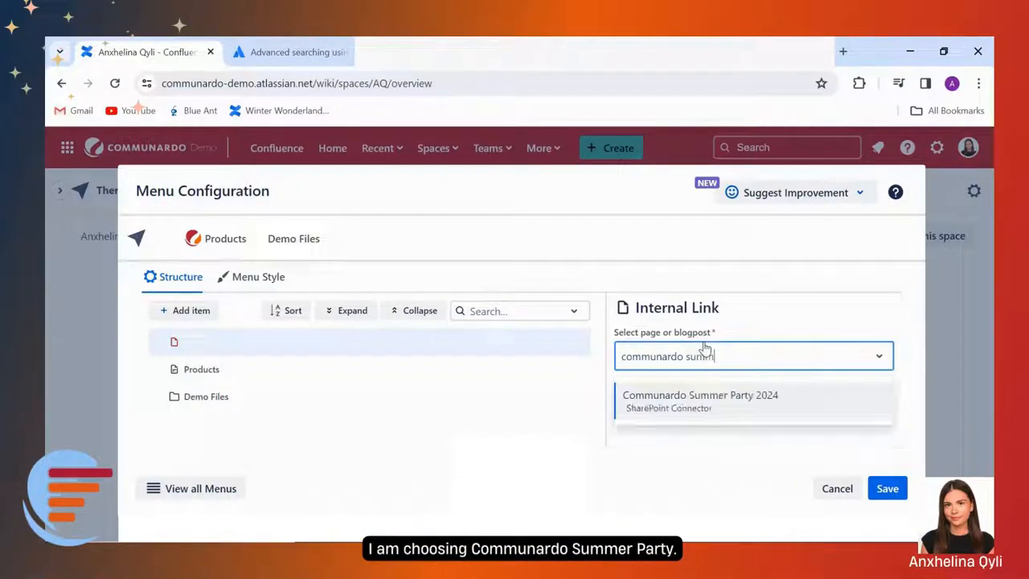
{"action": "left_click", "coordinate": [706, 410]}
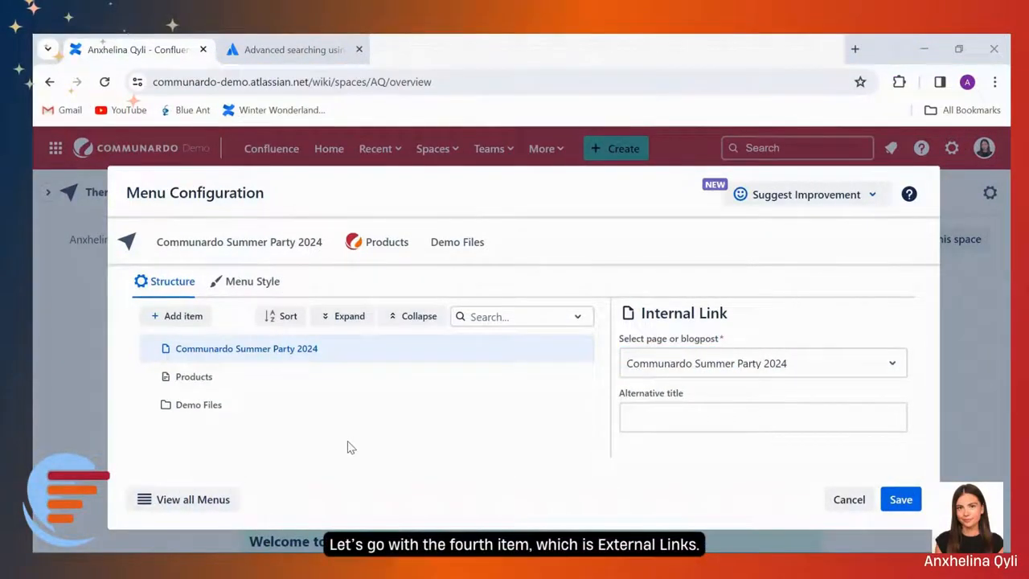
{"action": "left_click", "coordinate": [156, 317]}
{"action": "left_click", "coordinate": [161, 442]}
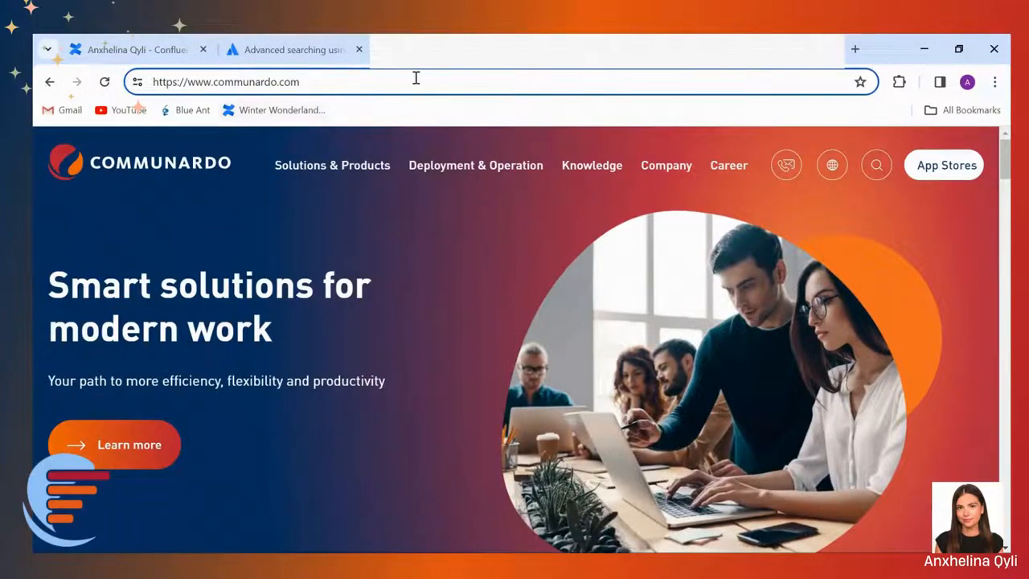
{"action": "left_click_drag", "start_coordinate": [416, 80], "coordinate": [145, 87]}
{"action": "right_click", "coordinate": [166, 92]}
{"action": "left_click", "coordinate": [244, 220]}
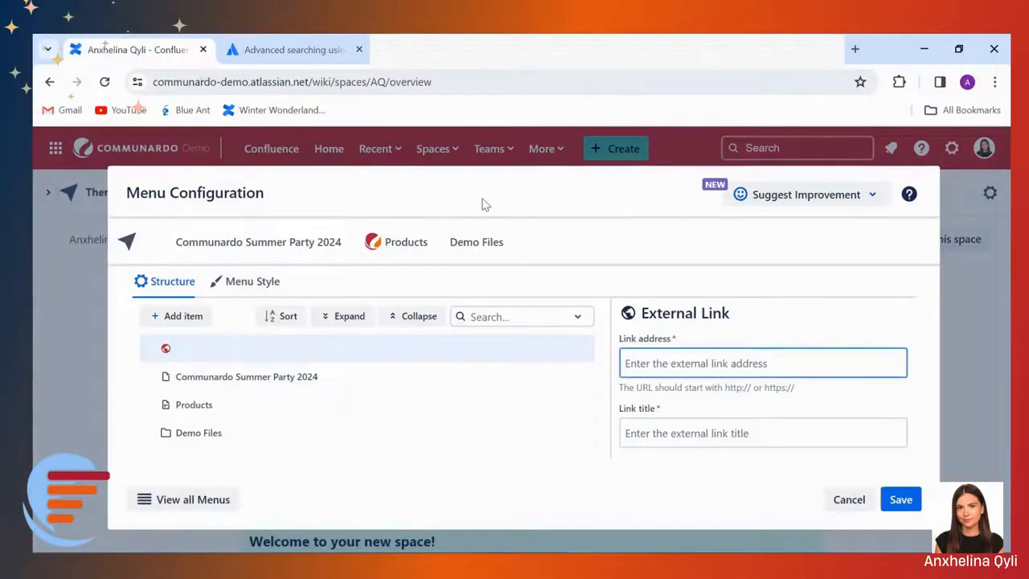
{"action": "right_click", "coordinate": [722, 374]}
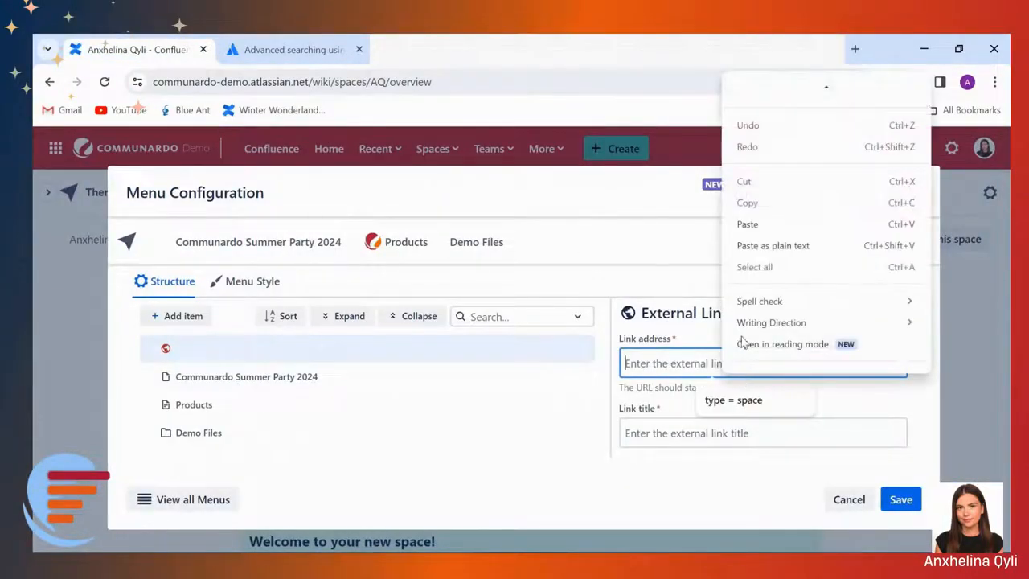
{"action": "left_click", "coordinate": [747, 223]}
- Set the external link's title to "Official Website"
{"action": "left_click", "coordinate": [708, 440]}
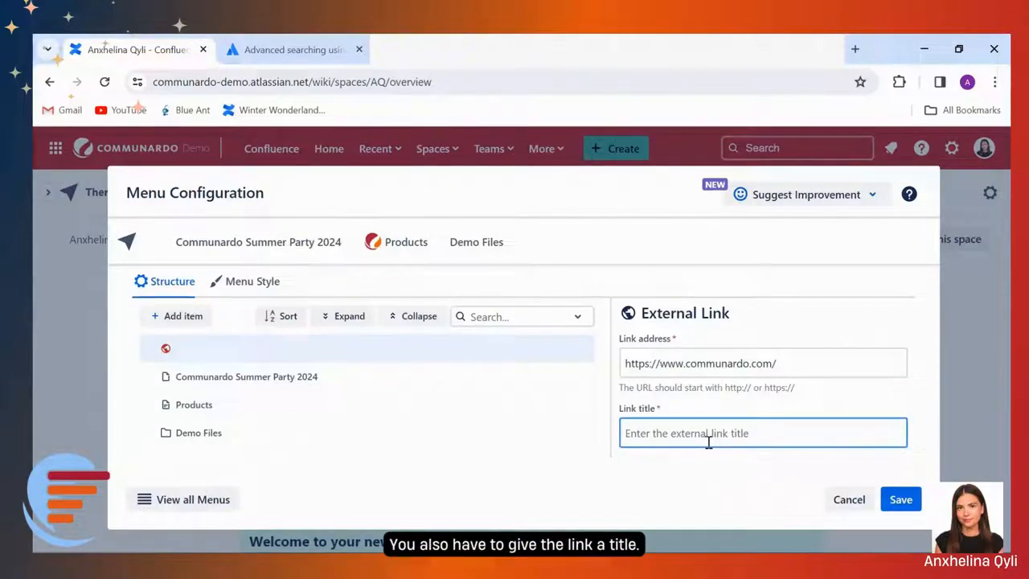
{"action": "type", "text": "Official"}
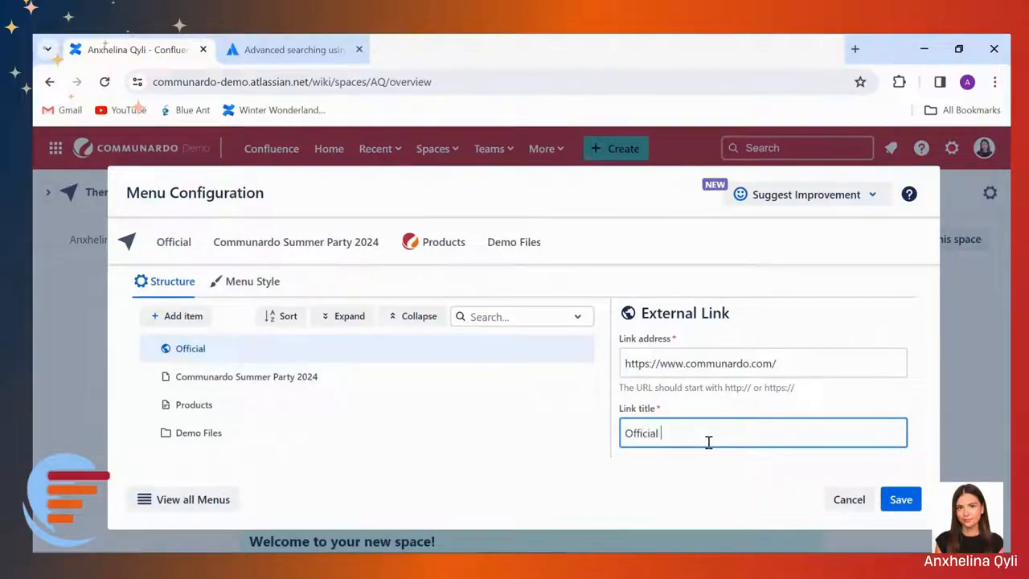
{"action": "type", "text": " E"}
{"action": "key", "text": "BackSpace"}
{"action": "key", "text": "BackSpace"}
{"action": "type", "text": "Website"}
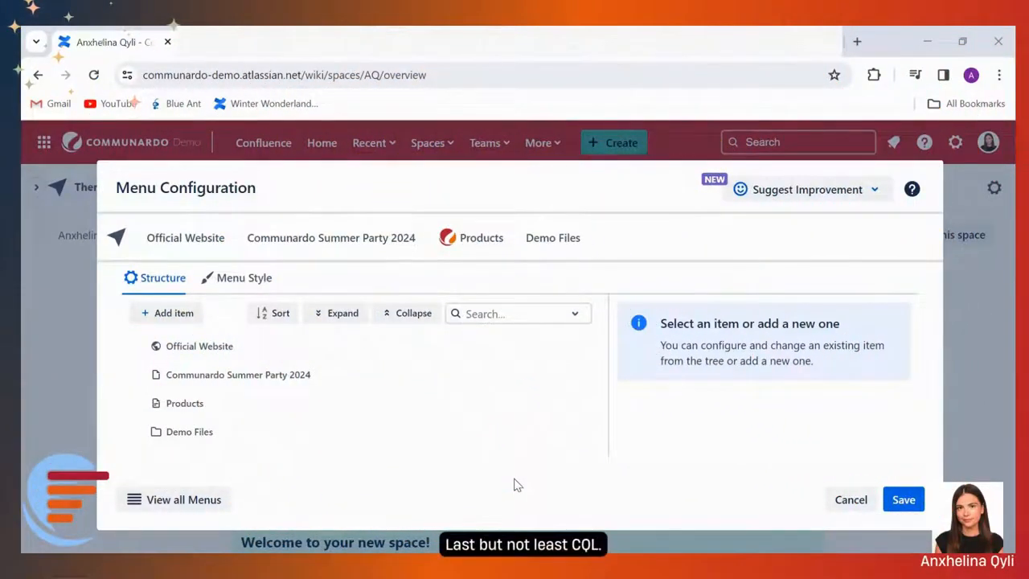
- Add a CQL item to the menu structure and bring its query settings into view
{"action": "left_click", "coordinate": [163, 318]}
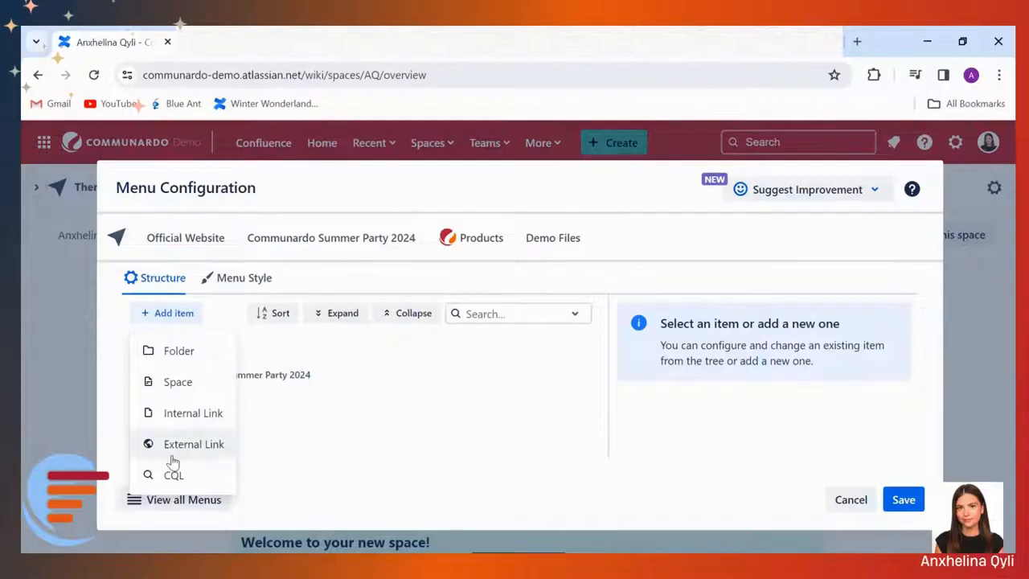
{"action": "left_click", "coordinate": [198, 479]}
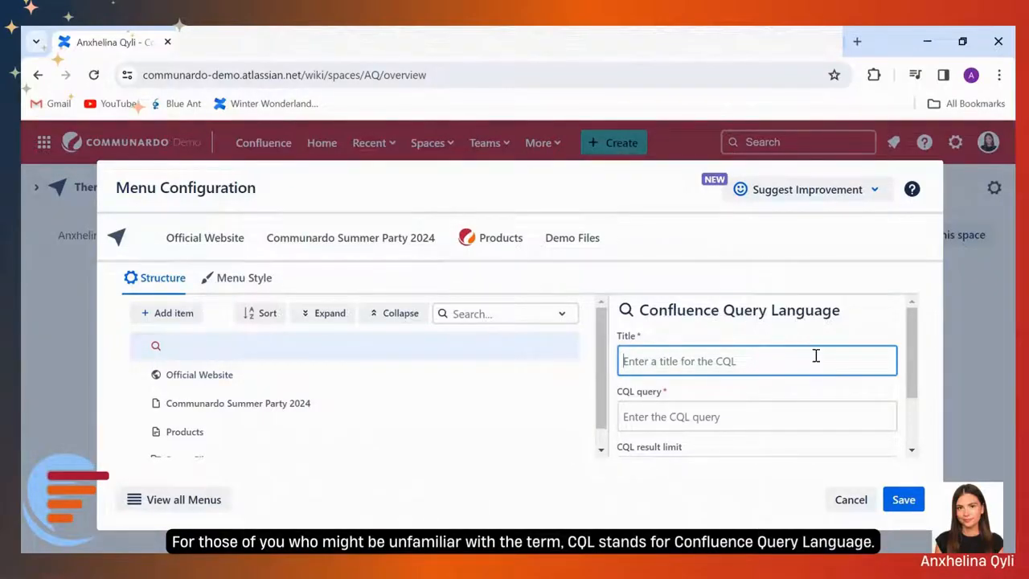
{"action": "scroll", "coordinate": [816, 355], "scroll_direction": "down", "scroll_amount": 1}
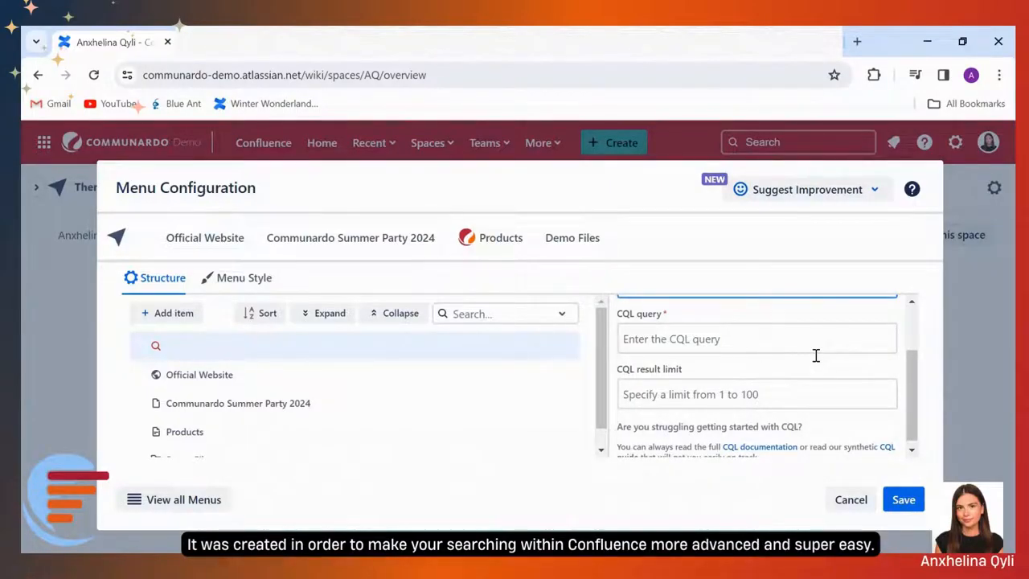
{"action": "scroll", "coordinate": [816, 355], "scroll_direction": "down", "scroll_amount": 1}
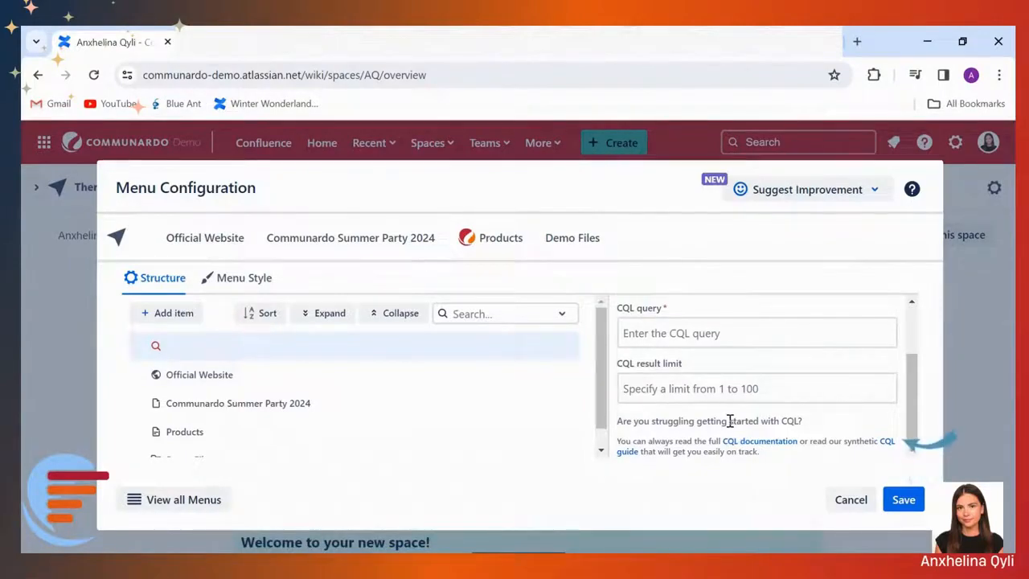
- Open the CQL documentation in a new browser tab and look through its query examples
{"action": "right_click", "coordinate": [769, 447]}
{"action": "left_click", "coordinate": [796, 287]}
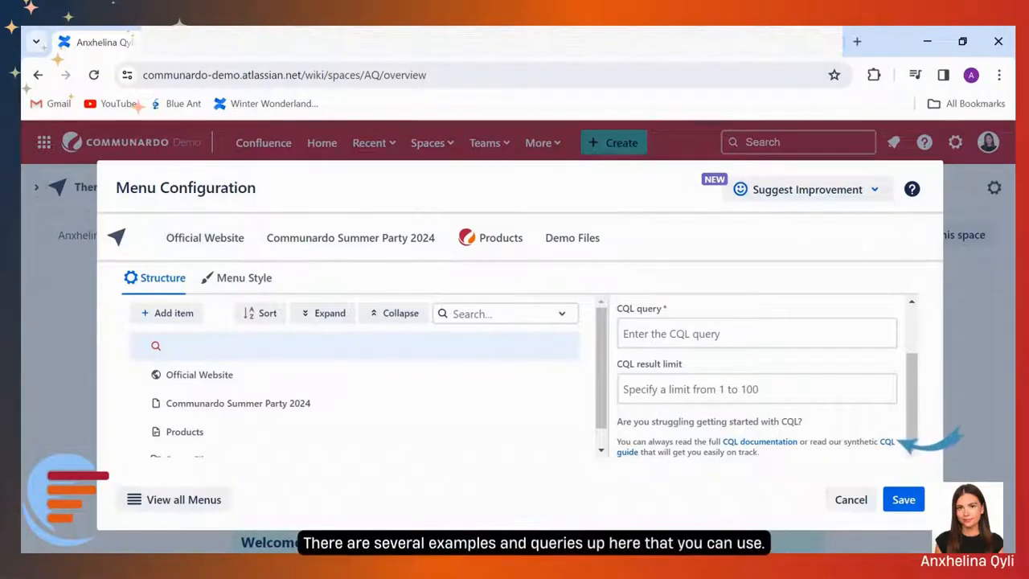
{"action": "mouse_move", "coordinate": [197, 37]}
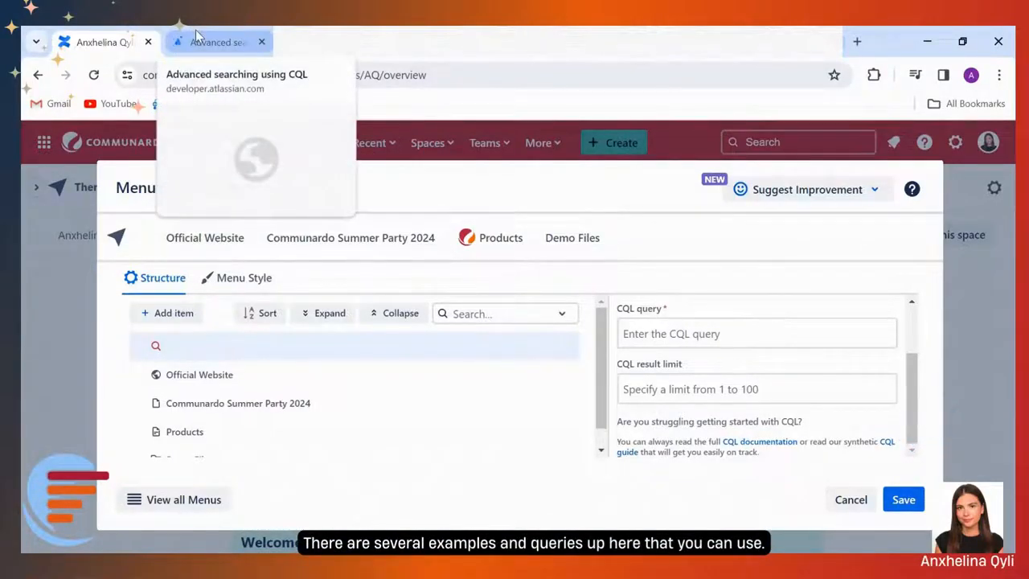
{"action": "left_click", "coordinate": [197, 39]}
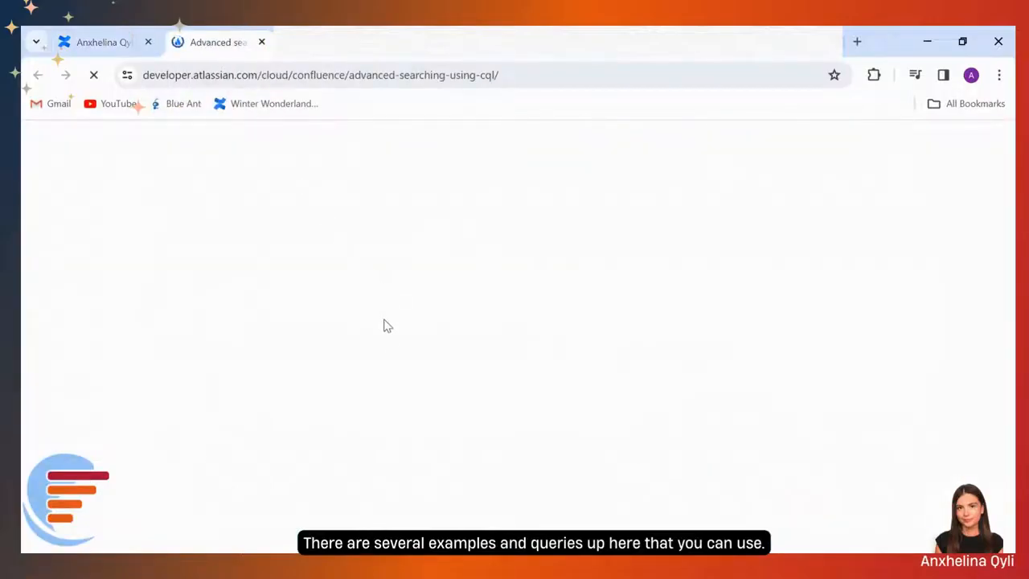
{"action": "scroll", "coordinate": [385, 330], "scroll_direction": "down", "scroll_amount": 7}
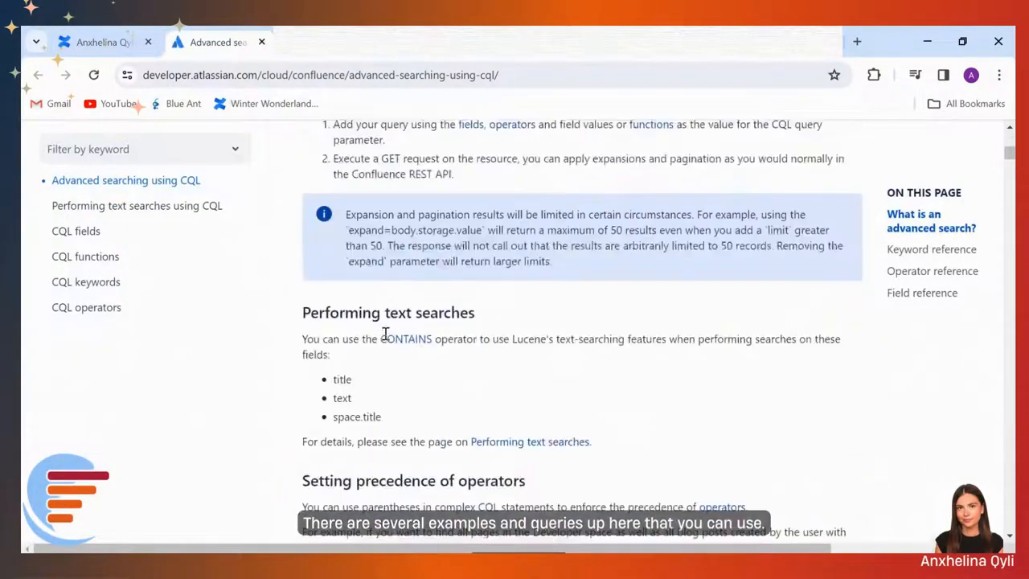
{"action": "scroll", "coordinate": [384, 333], "scroll_direction": "down", "scroll_amount": 15}
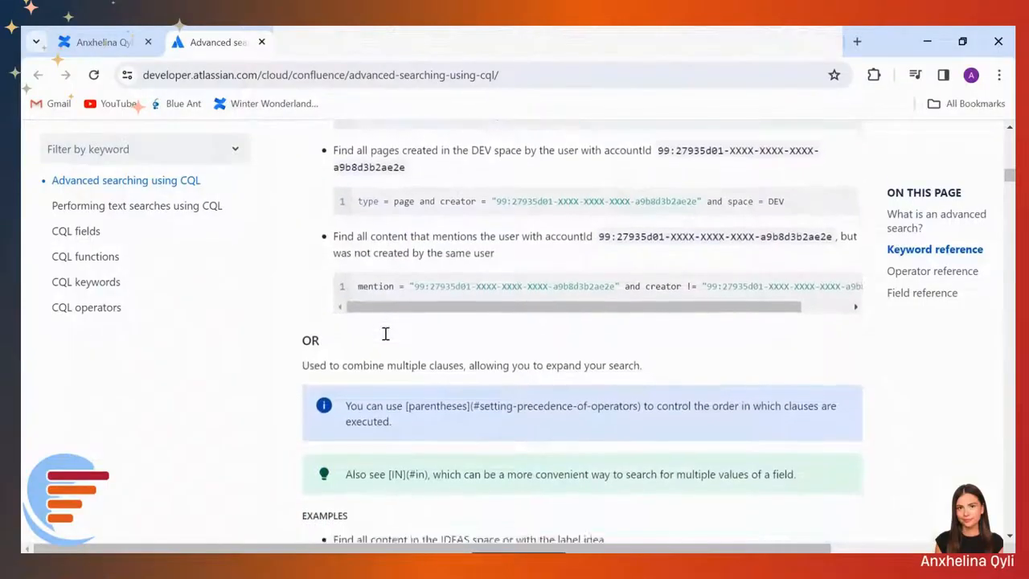
{"action": "scroll", "coordinate": [385, 334], "scroll_direction": "down", "scroll_amount": 2}
{"action": "left_click", "coordinate": [108, 36]}
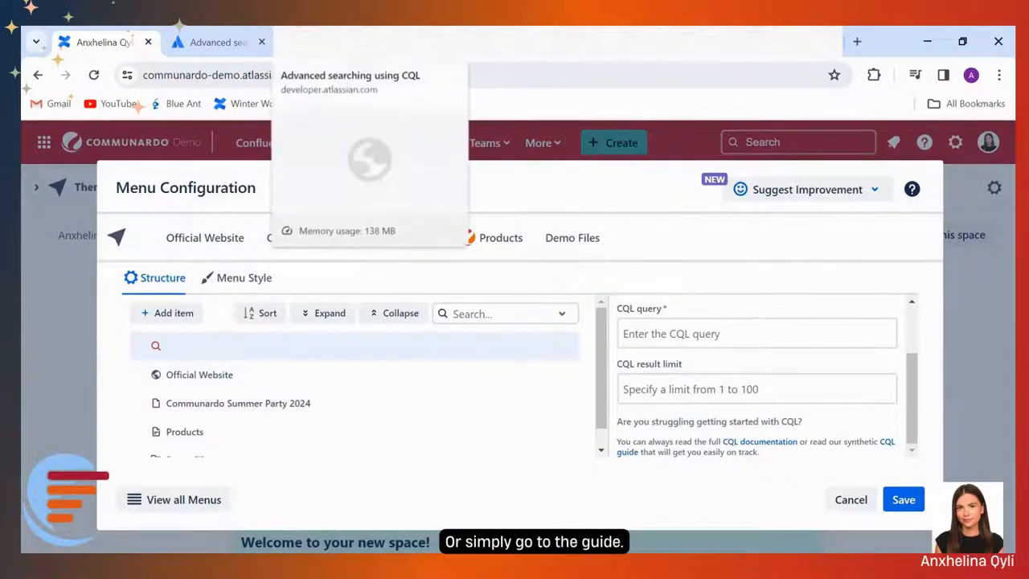
- Copy the example query created >= startOfWeek("-1w") and type = blogpost from the CQL documentation into the menu item's CQL query
{"action": "left_click", "coordinate": [213, 42]}
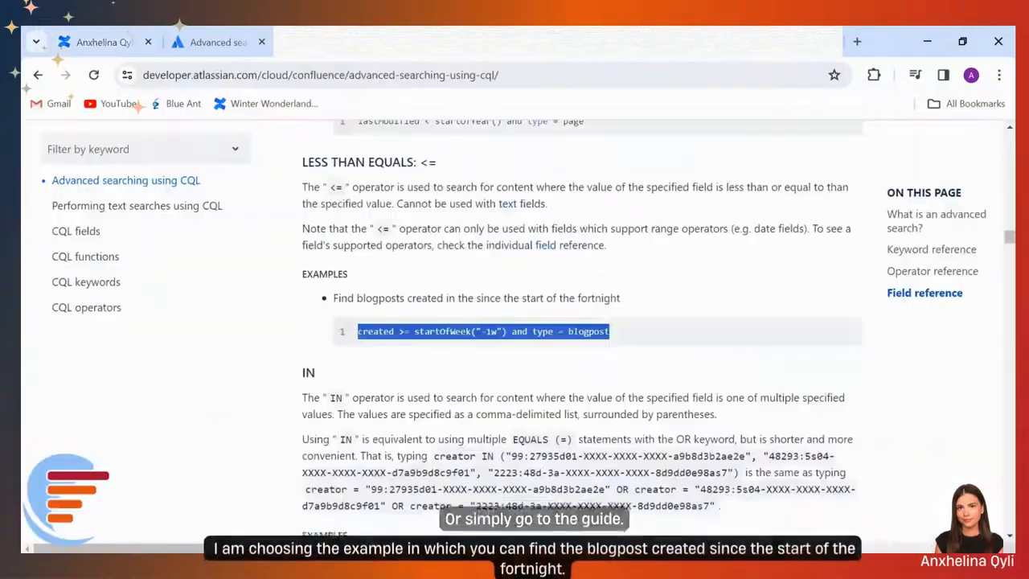
{"action": "right_click", "coordinate": [432, 328]}
{"action": "left_click", "coordinate": [482, 348]}
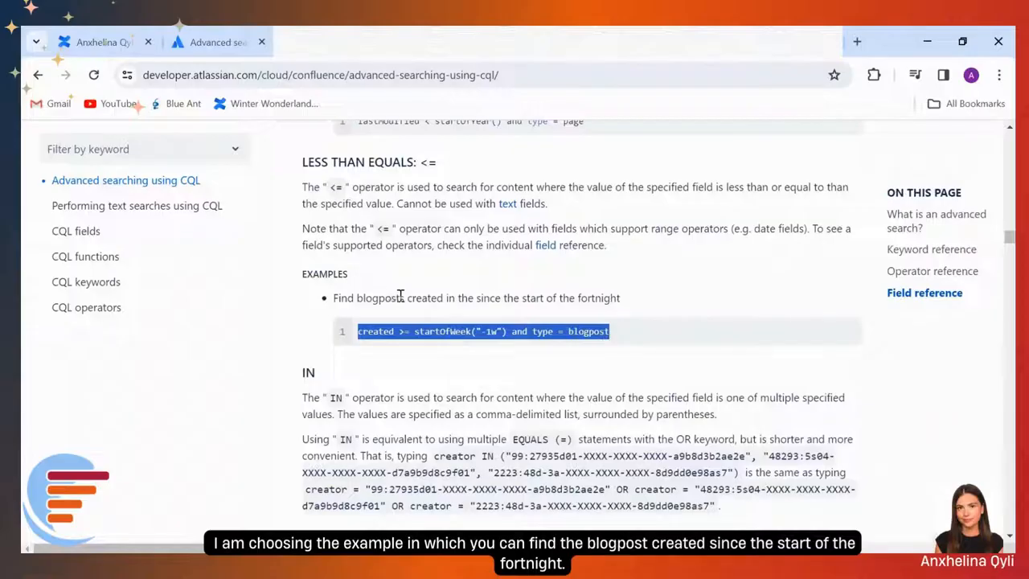
{"action": "left_click", "coordinate": [100, 44]}
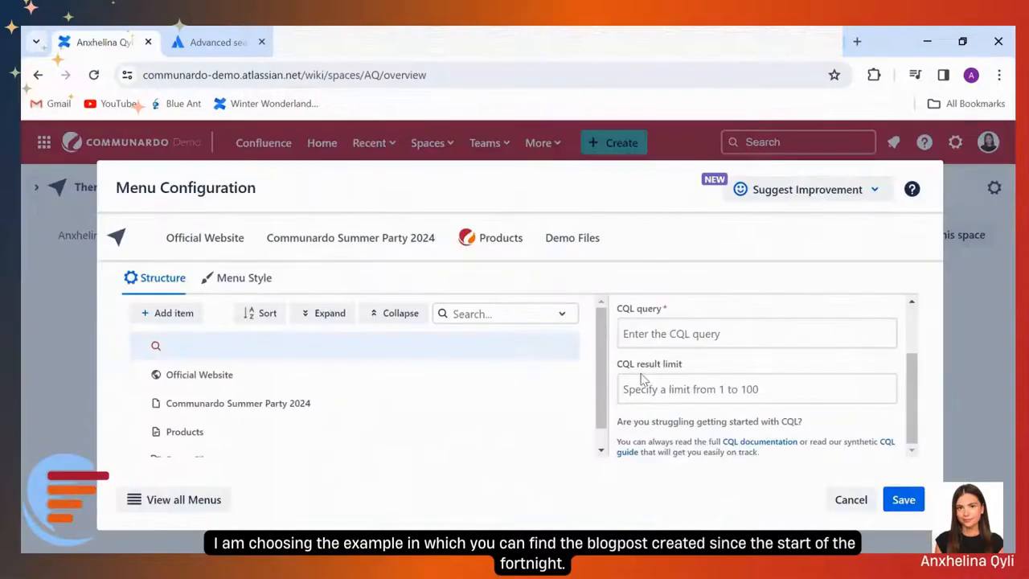
{"action": "scroll", "coordinate": [687, 361], "scroll_direction": "up", "scroll_amount": 2}
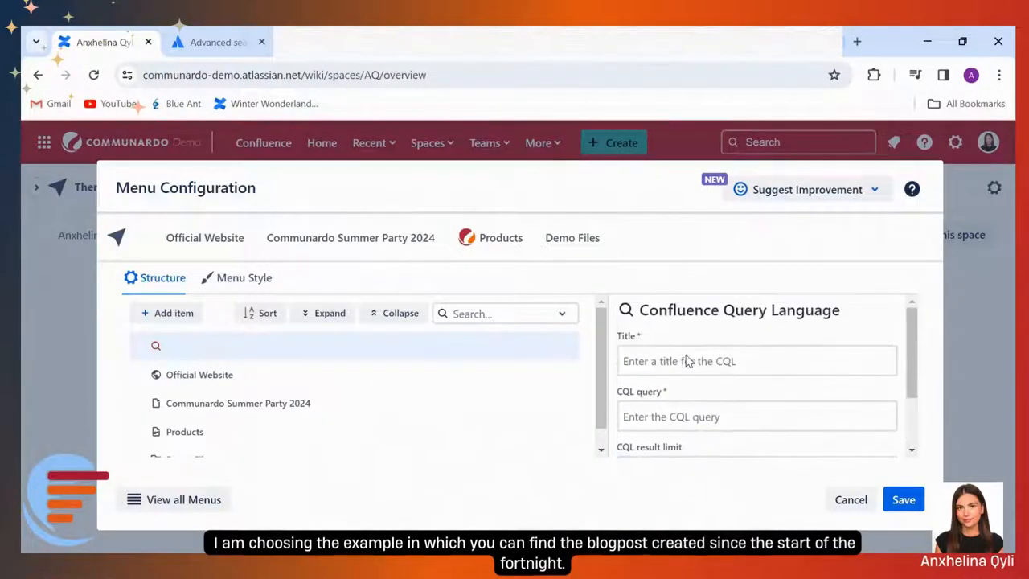
{"action": "left_click", "coordinate": [655, 417]}
{"action": "right_click", "coordinate": [654, 418]}
{"action": "left_click", "coordinate": [693, 253]}
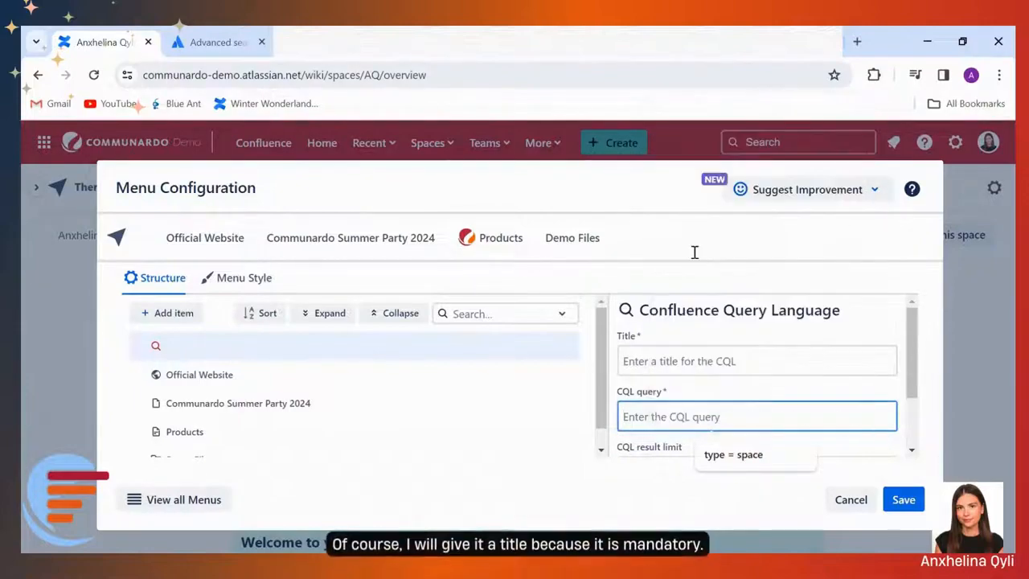
- Set the CQL item's title to "Blogpost"
{"action": "left_click", "coordinate": [711, 364]}
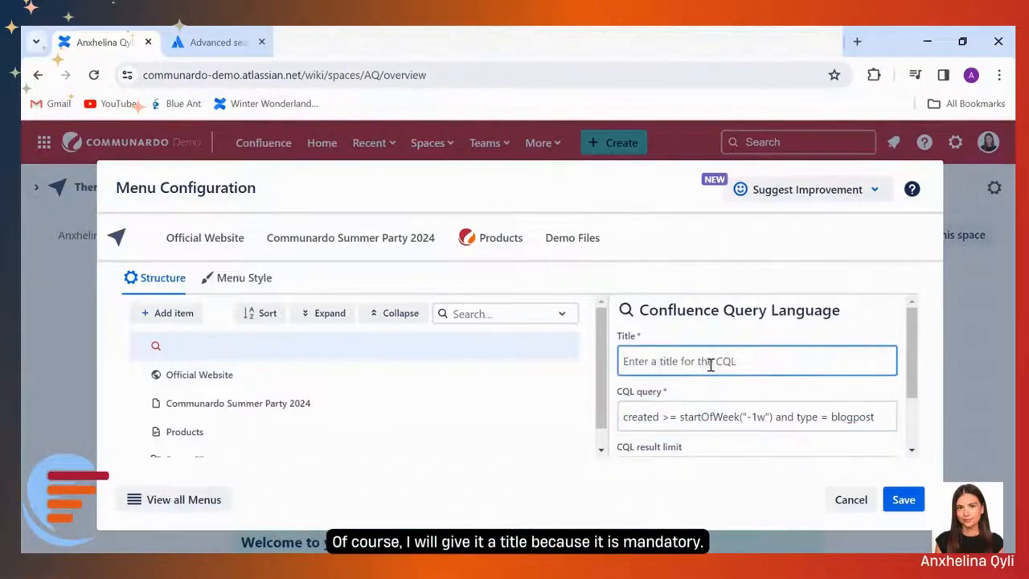
{"action": "type", "text": "Blo"}
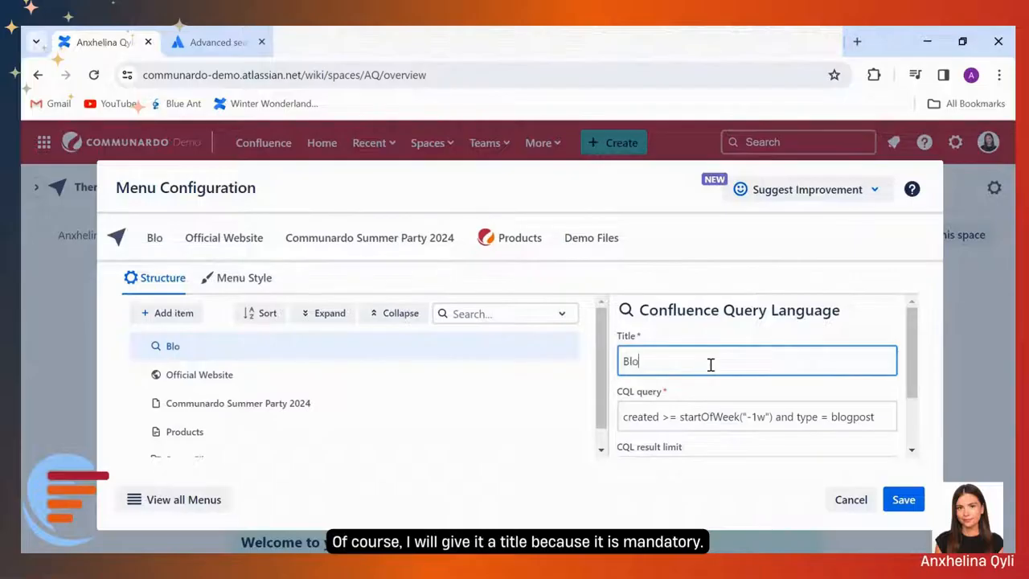
{"action": "type", "text": "gpost"}
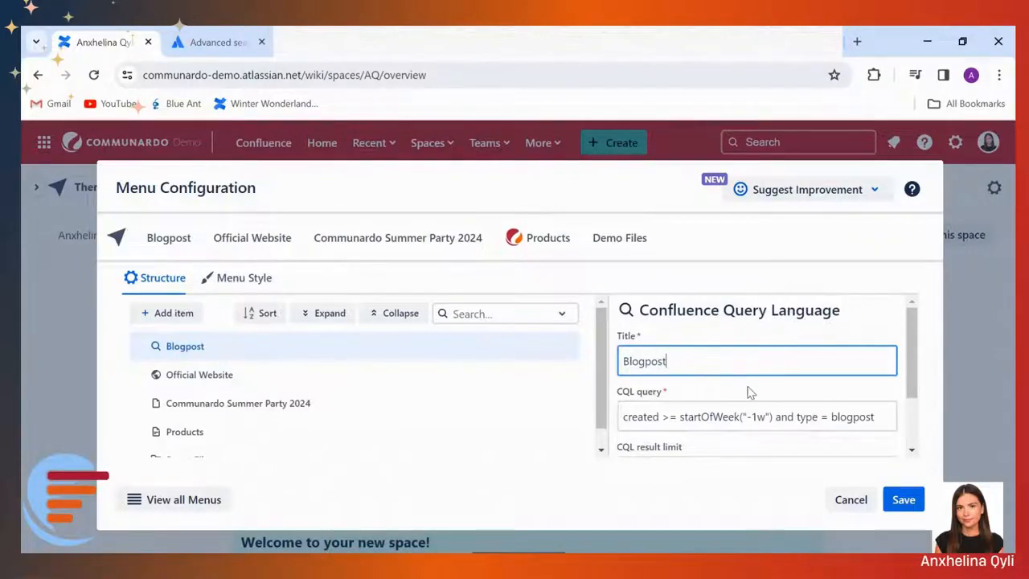
{"action": "scroll", "coordinate": [744, 389], "scroll_direction": "down", "scroll_amount": 2}
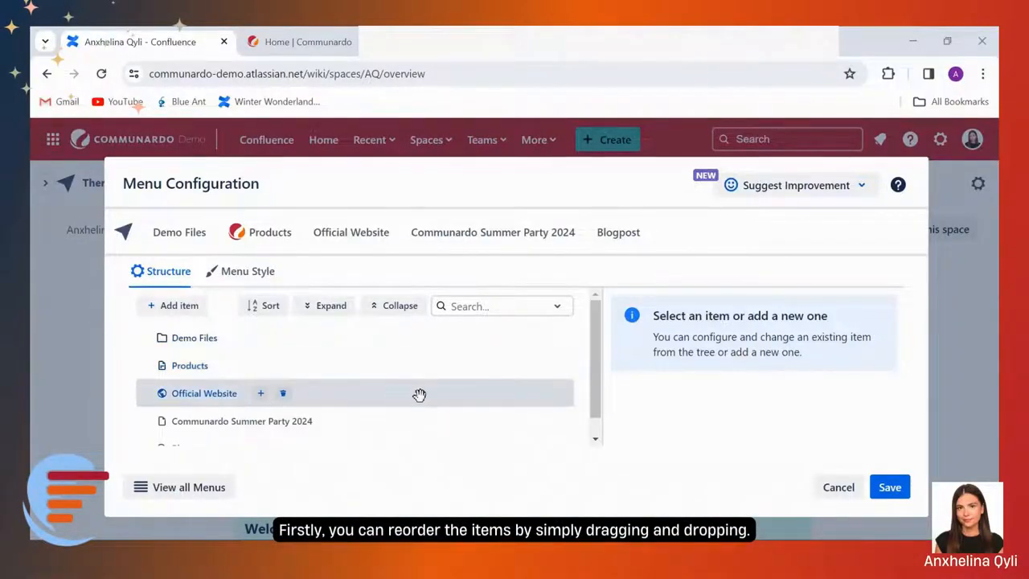
- Move Communardo Summer Party 2024 above Official Website in the menu structure, and add a nested folder under Products
{"action": "left_click_drag", "start_coordinate": [409, 404], "coordinate": [402, 362]}
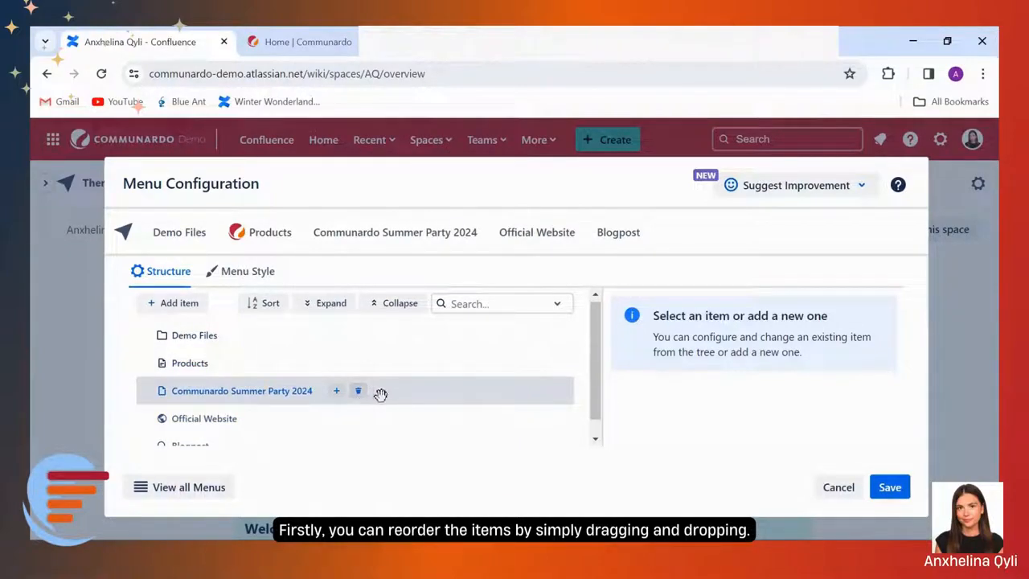
{"action": "scroll", "coordinate": [253, 399], "scroll_direction": "down", "scroll_amount": 1}
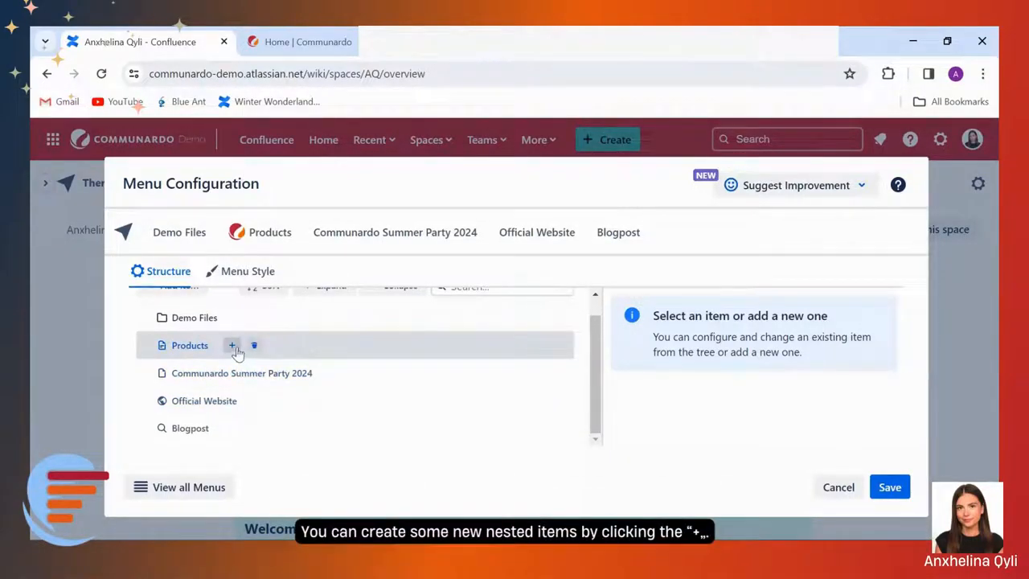
{"action": "left_click", "coordinate": [232, 346]}
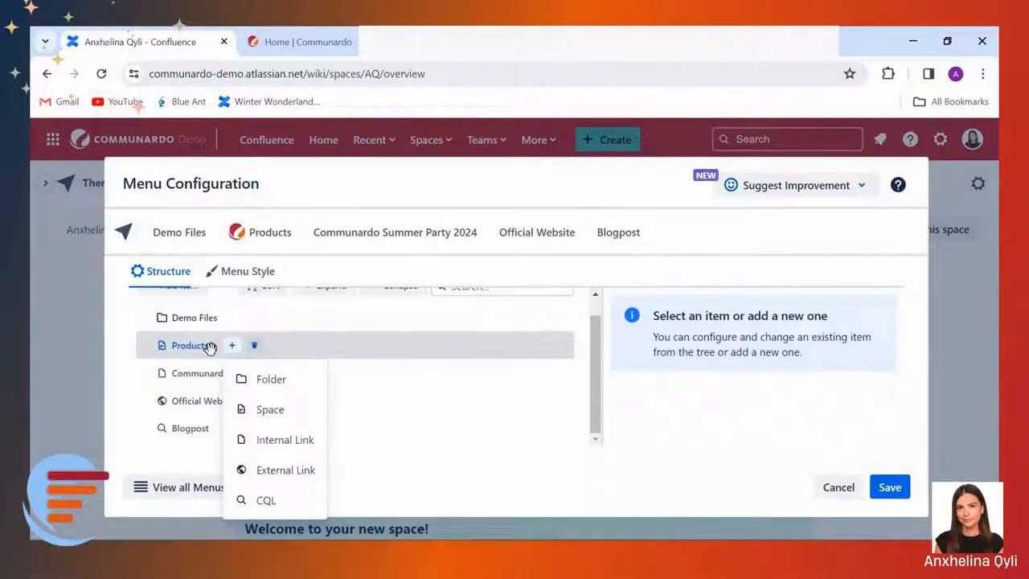
{"action": "left_click", "coordinate": [255, 381]}
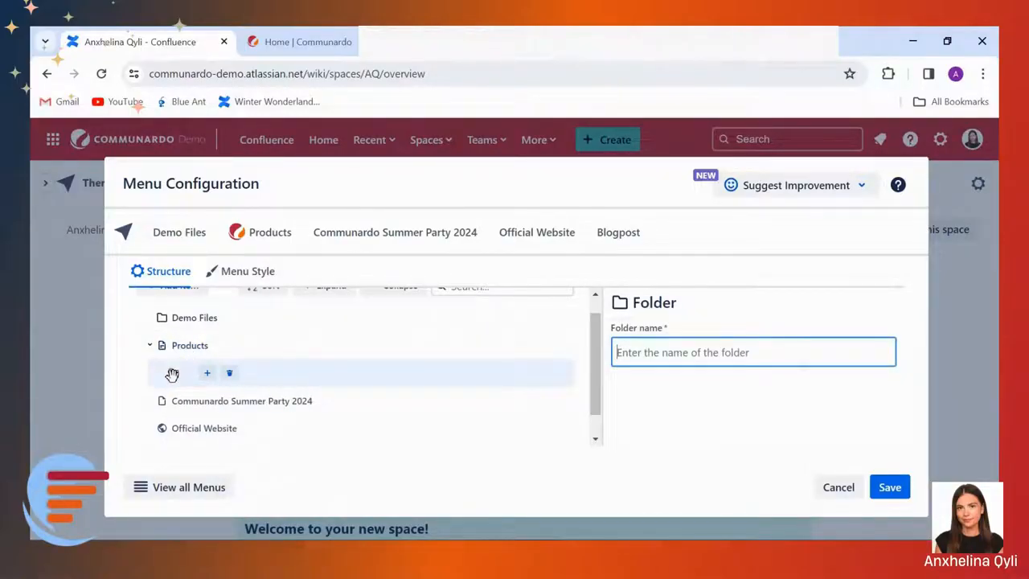
- Nest Communardo Summer Party 2024 and Products under Official Website and show its nested items
{"action": "left_click_drag", "start_coordinate": [189, 404], "coordinate": [186, 349]}
{"action": "left_click", "coordinate": [147, 351]}
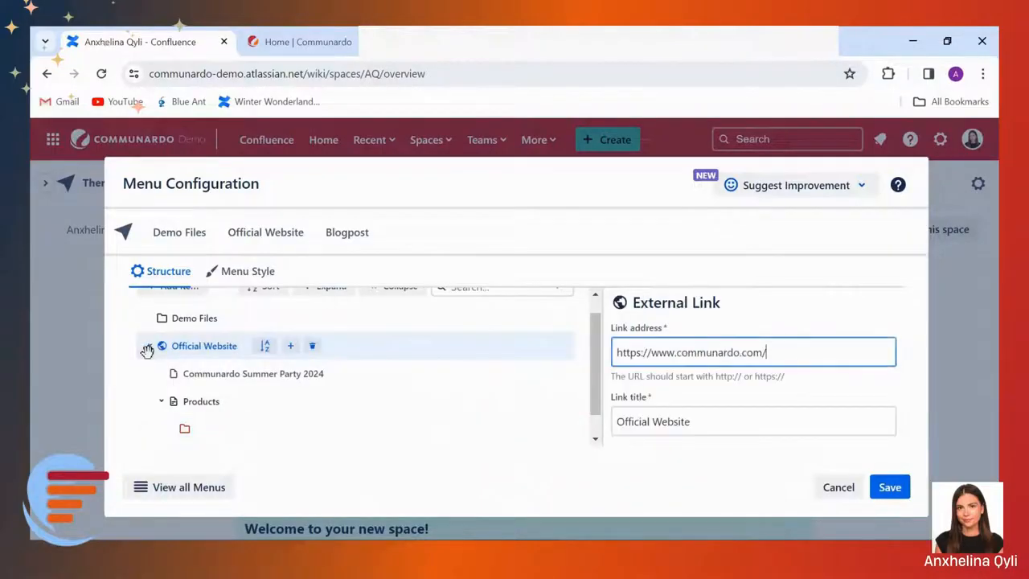
- Sort the menu items alphabetically and collapse the whole item tree
{"action": "scroll", "coordinate": [303, 354], "scroll_direction": "up", "scroll_amount": 1}
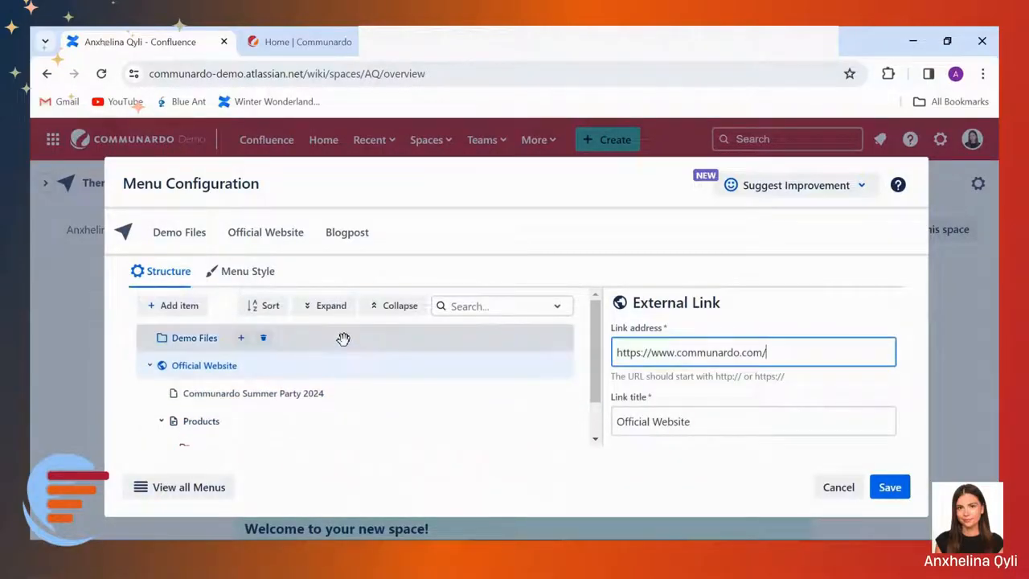
{"action": "left_click", "coordinate": [266, 313]}
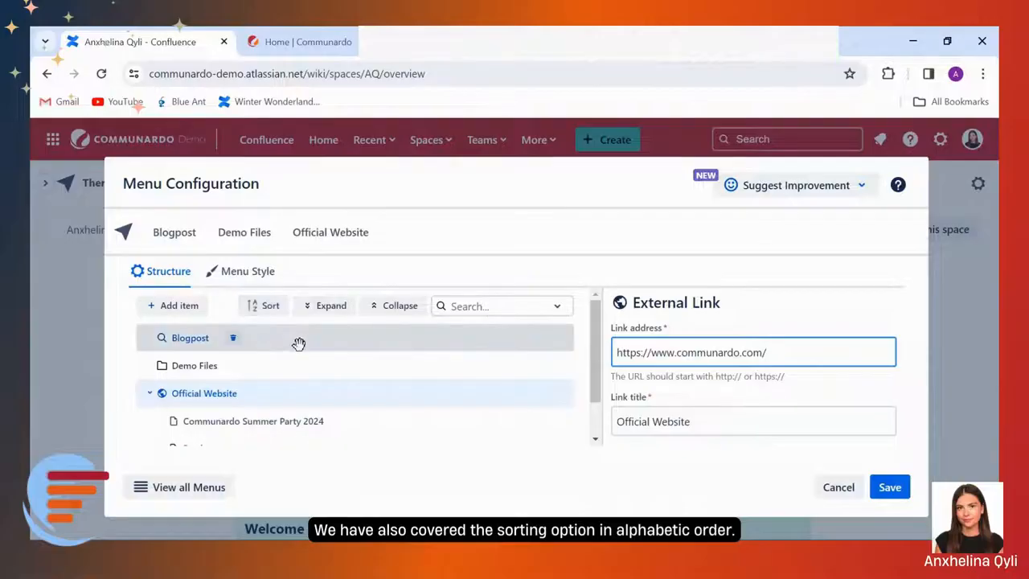
{"action": "scroll", "coordinate": [206, 400], "scroll_direction": "down", "scroll_amount": 1}
{"action": "scroll", "coordinate": [281, 362], "scroll_direction": "up", "scroll_amount": 1}
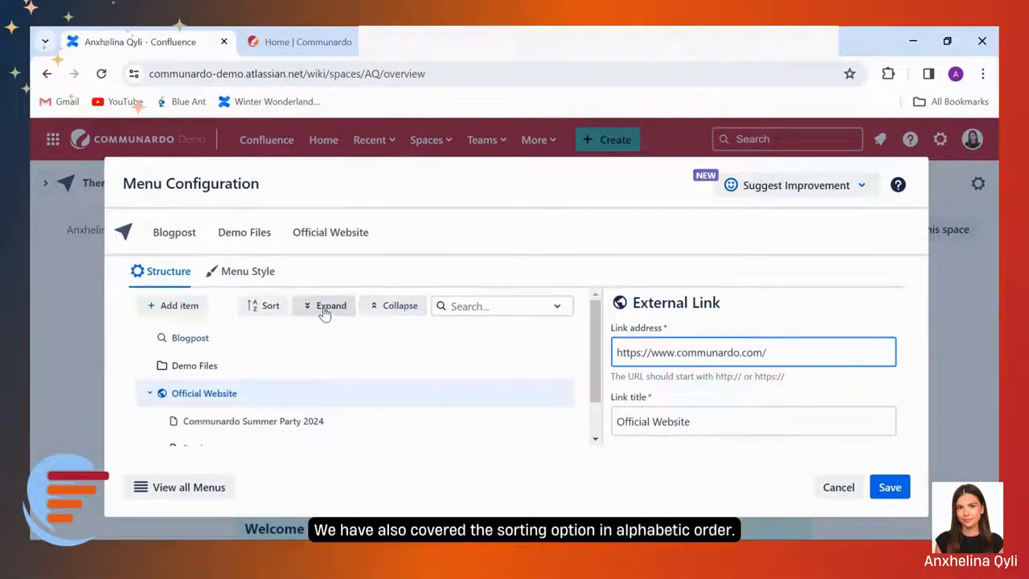
{"action": "left_click", "coordinate": [381, 311]}
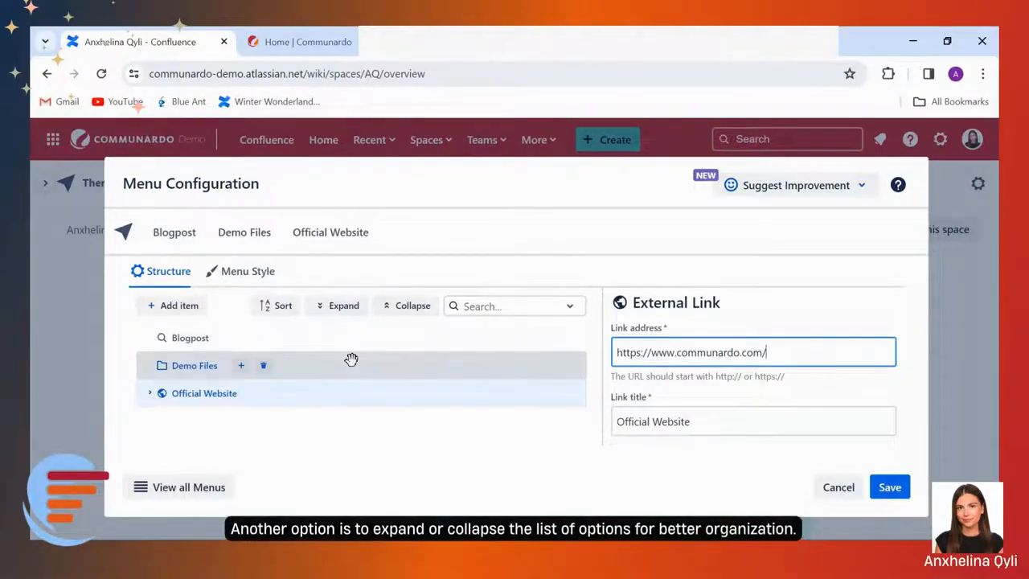
{"action": "left_click", "coordinate": [500, 306]}
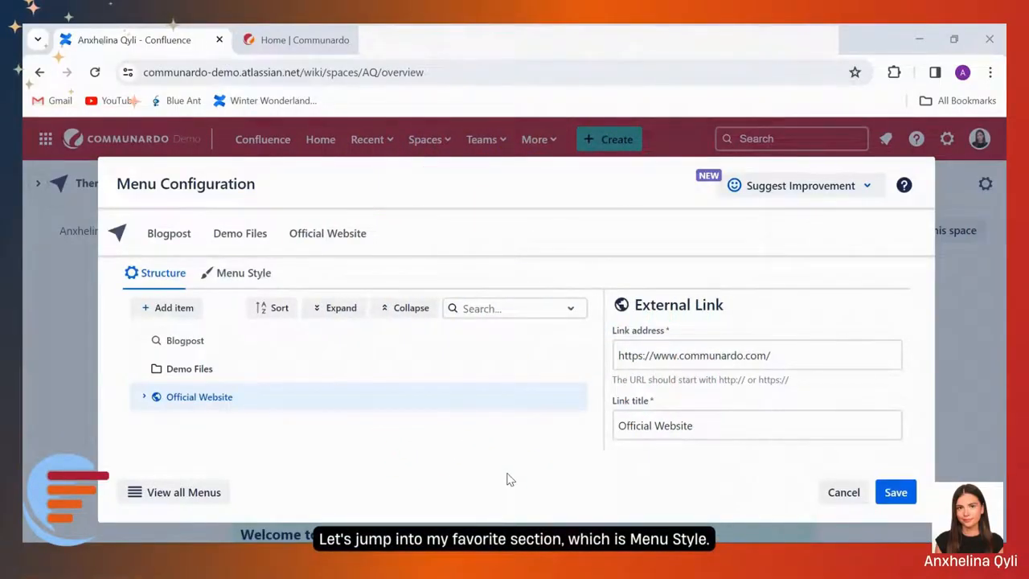
- Examine the menu style settings for displaying the icon, its image, where it redirects and opening the link in a new tab
{"action": "left_click", "coordinate": [232, 279]}
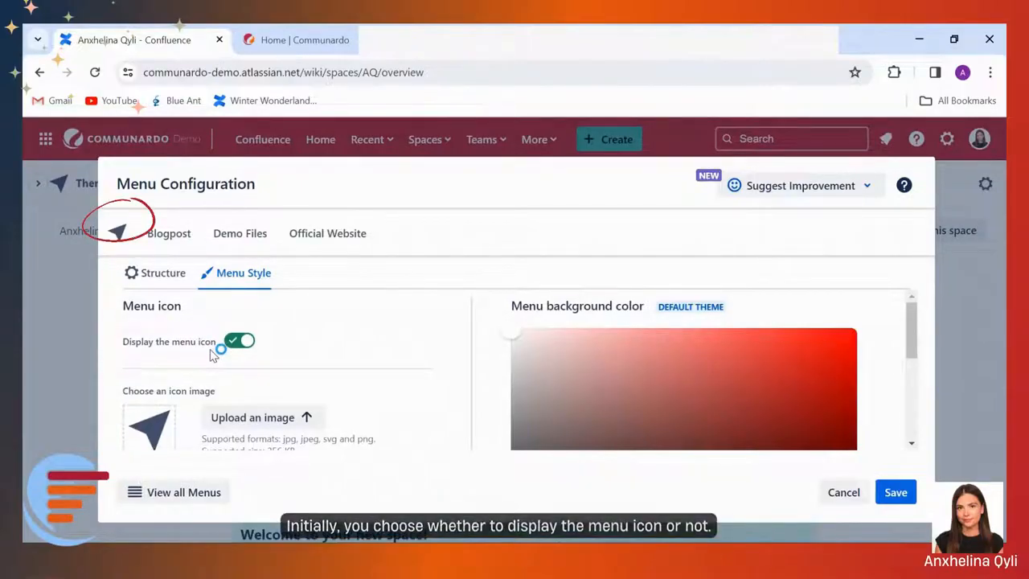
{"action": "scroll", "coordinate": [216, 354], "scroll_direction": "down", "scroll_amount": 1}
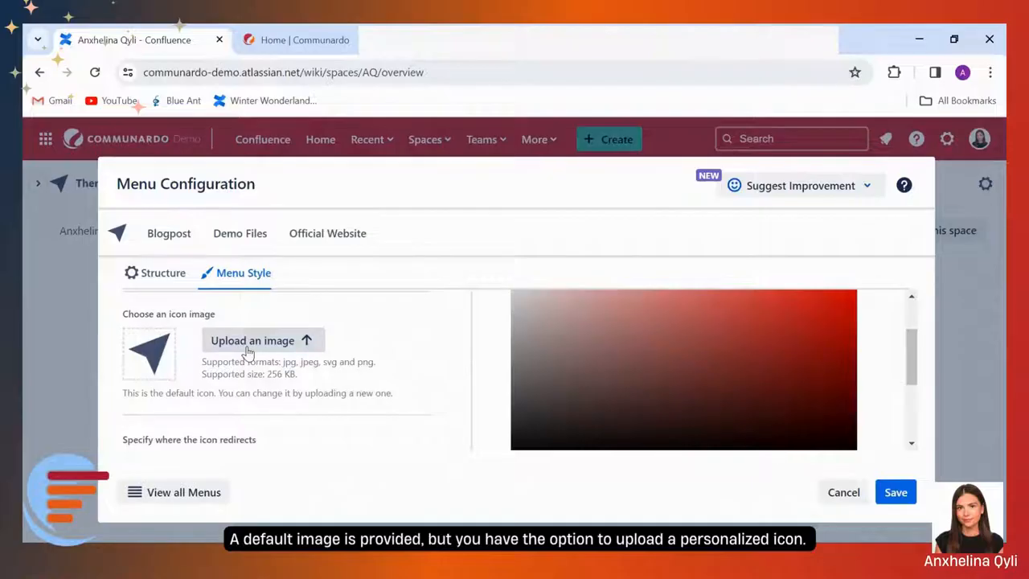
{"action": "scroll", "coordinate": [245, 346], "scroll_direction": "down", "scroll_amount": 3}
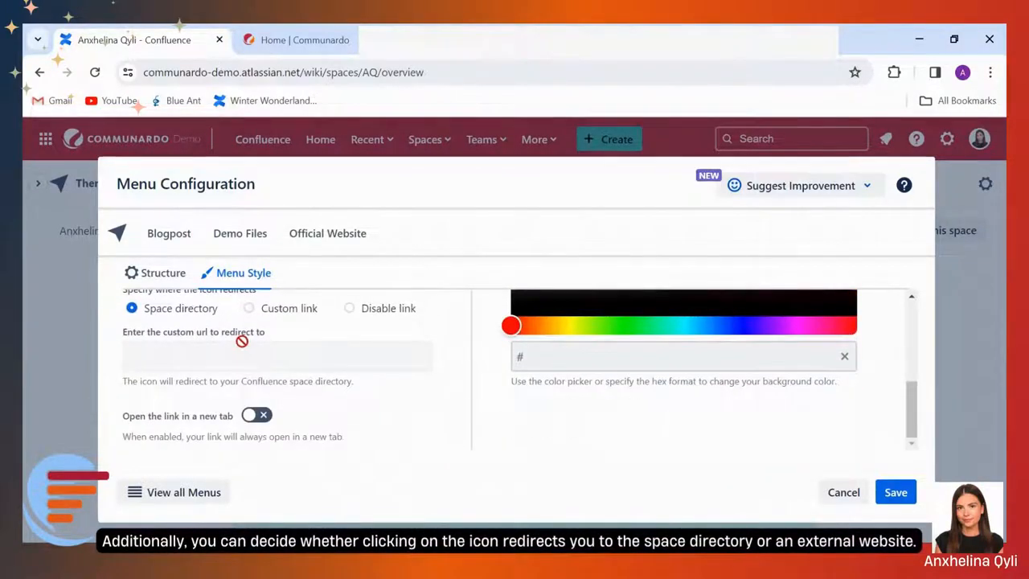
{"action": "scroll", "coordinate": [234, 351], "scroll_direction": "up", "scroll_amount": 1}
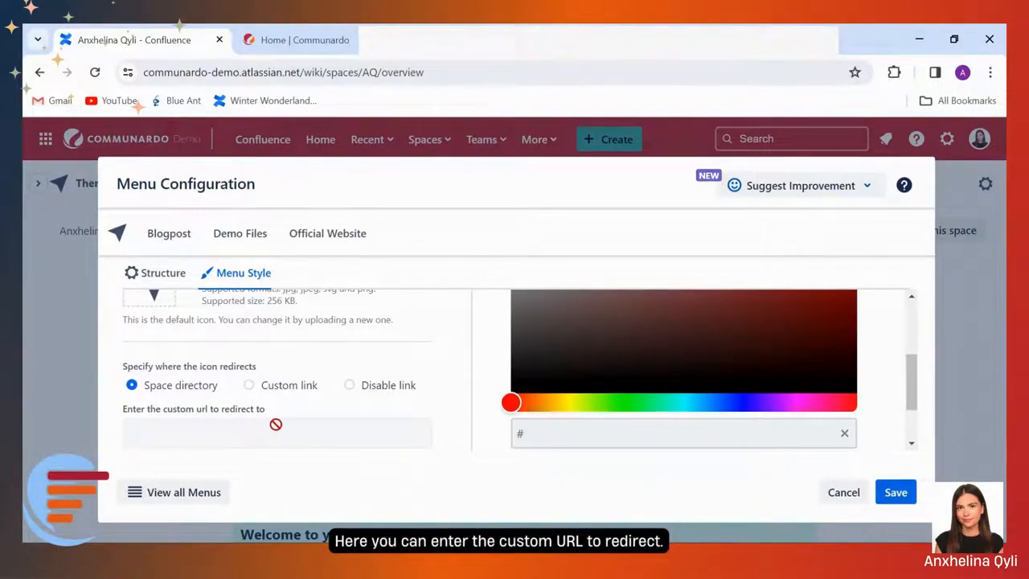
{"action": "scroll", "coordinate": [297, 454], "scroll_direction": "down", "scroll_amount": 1}
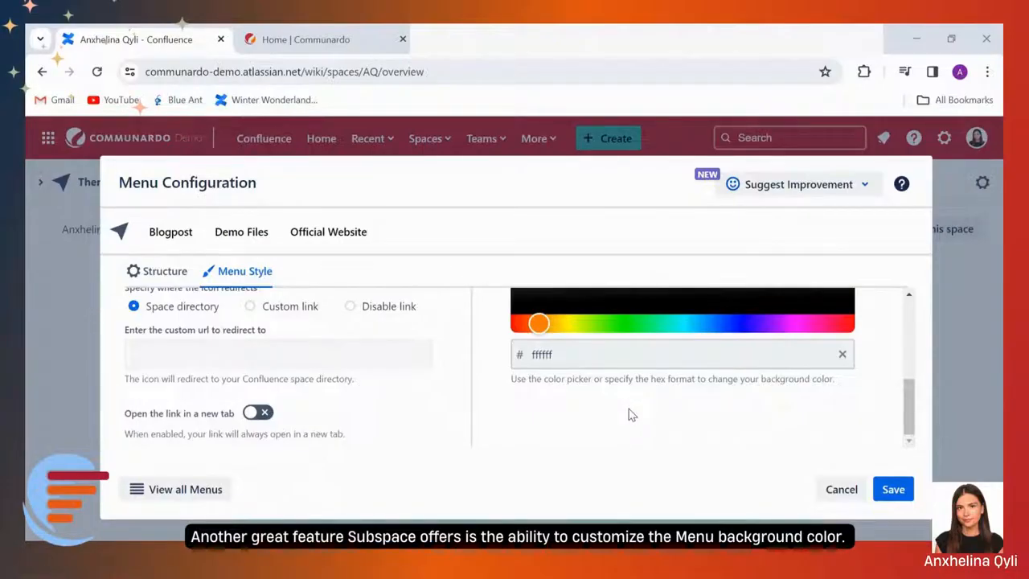
- Set the menu background color to a saturated orange
{"action": "scroll", "coordinate": [628, 408], "scroll_direction": "up", "scroll_amount": 5}
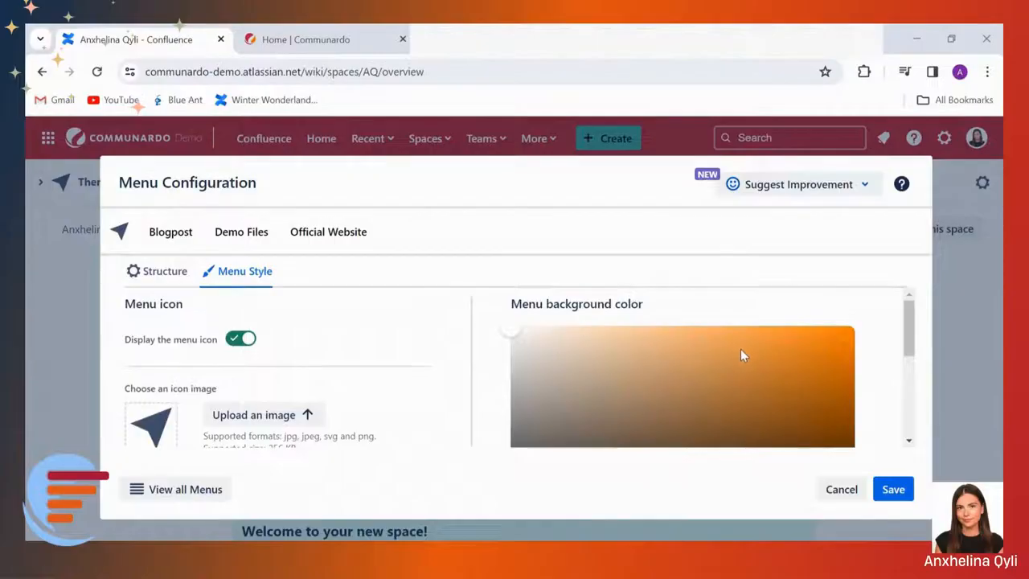
{"action": "scroll", "coordinate": [741, 352], "scroll_direction": "down", "scroll_amount": 1}
{"action": "scroll", "coordinate": [731, 379], "scroll_direction": "down", "scroll_amount": 1}
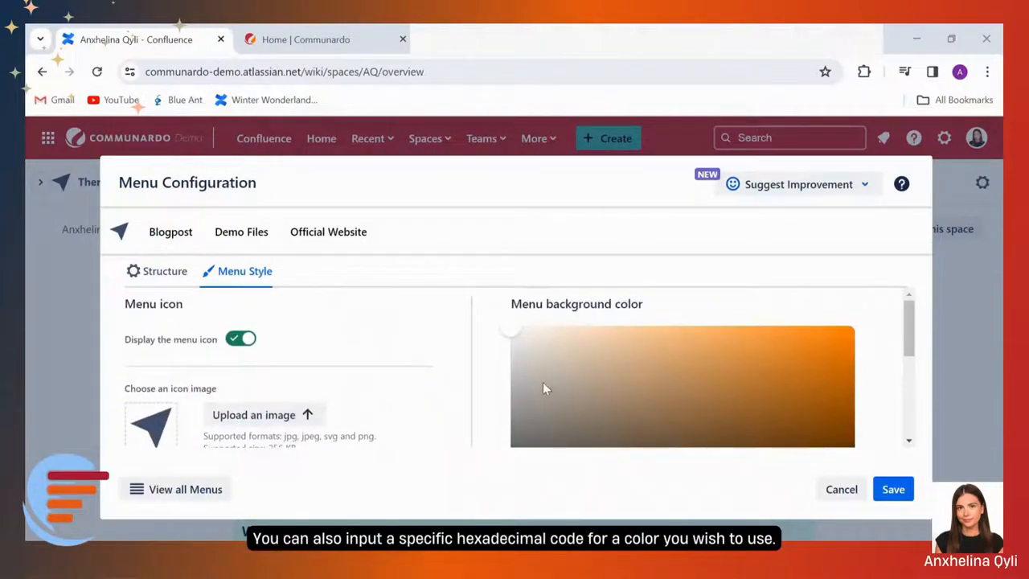
{"action": "left_click_drag", "start_coordinate": [551, 349], "coordinate": [844, 341]}
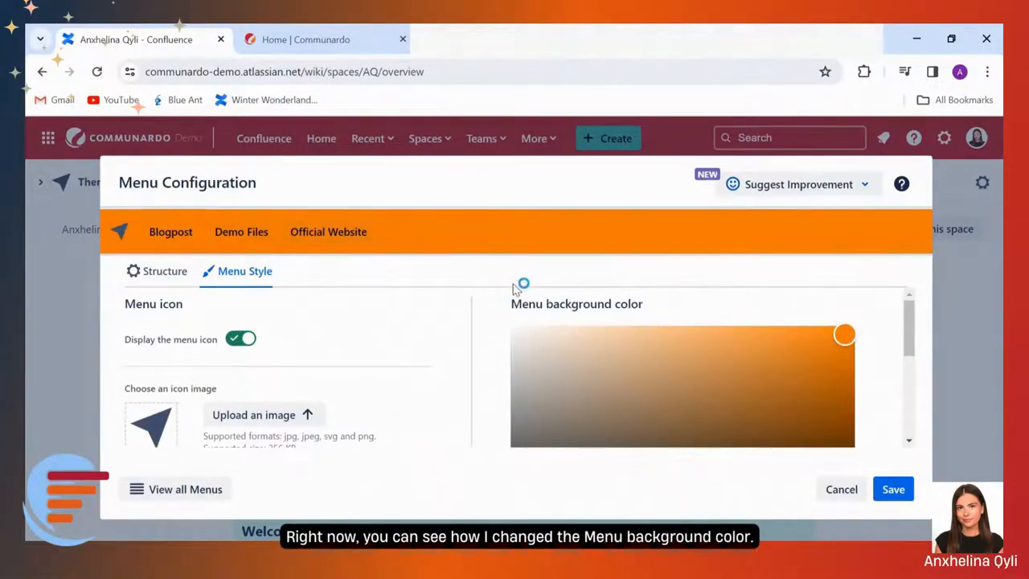
- Show the available options for suggesting an improvement
{"action": "scroll", "coordinate": [654, 351], "scroll_direction": "down", "scroll_amount": 2}
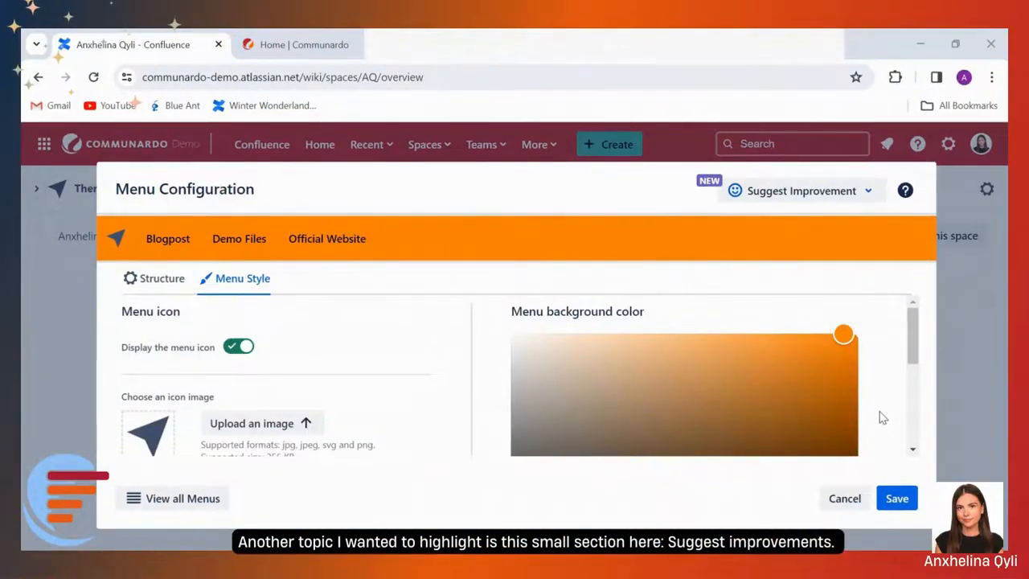
{"action": "left_click", "coordinate": [790, 198]}
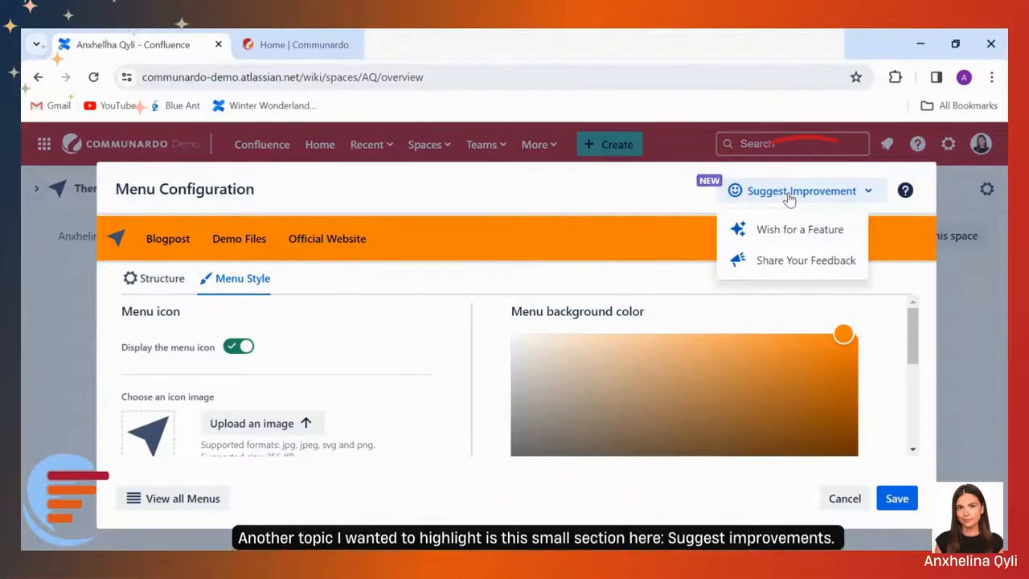